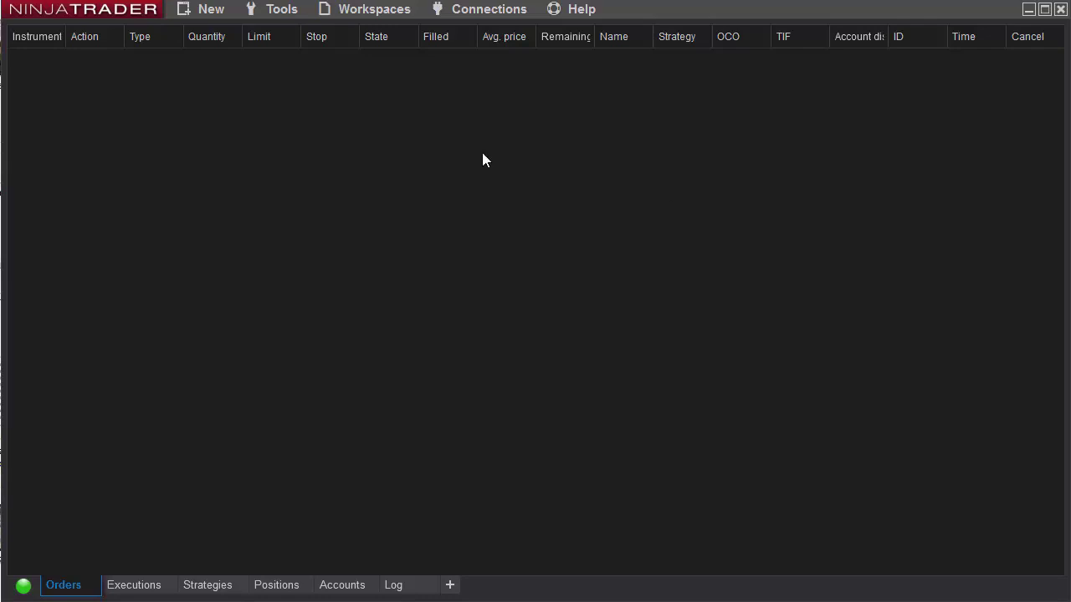
left_click(276, 11)
mouse_move(338, 224)
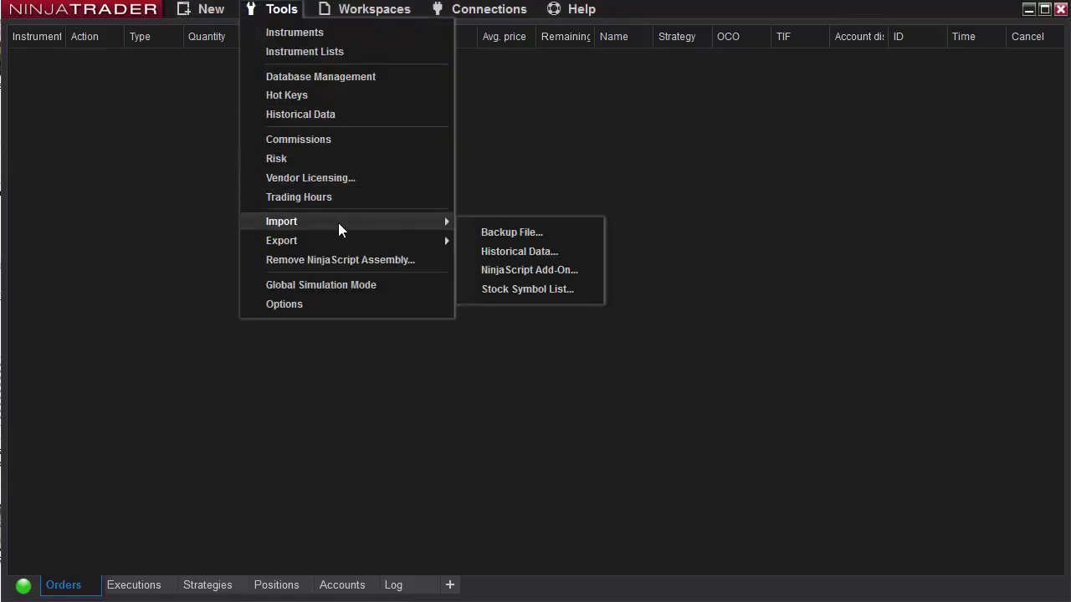
left_click(516, 271)
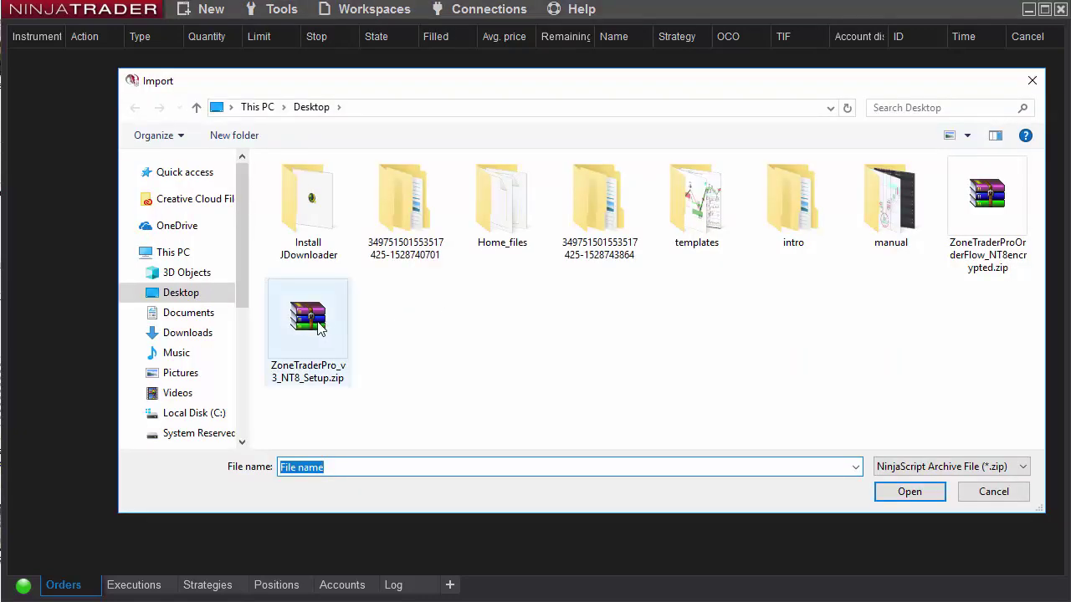
left_click(997, 215)
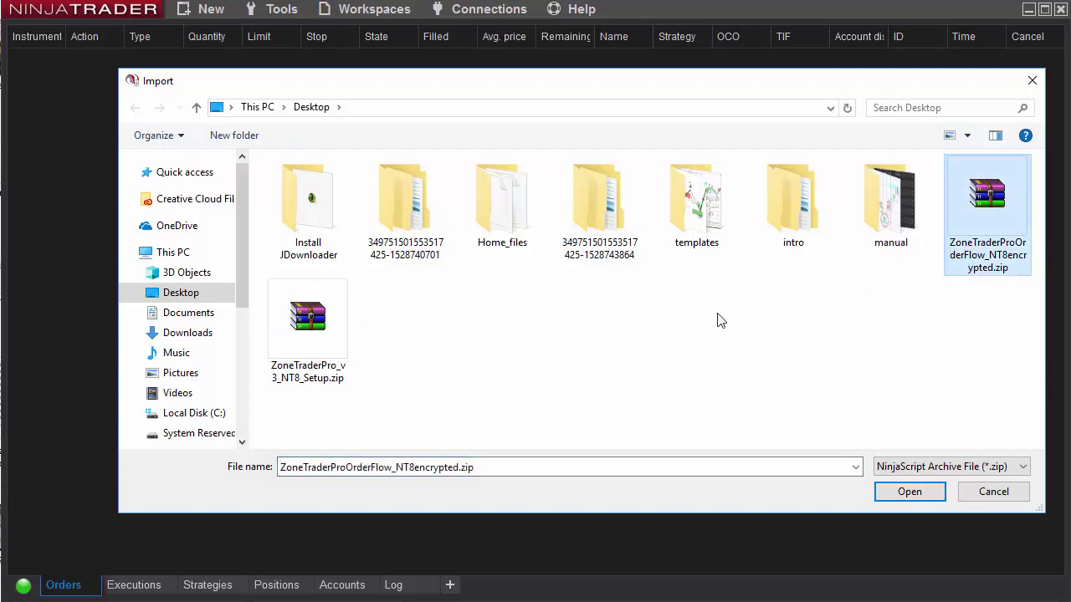
left_click(300, 312)
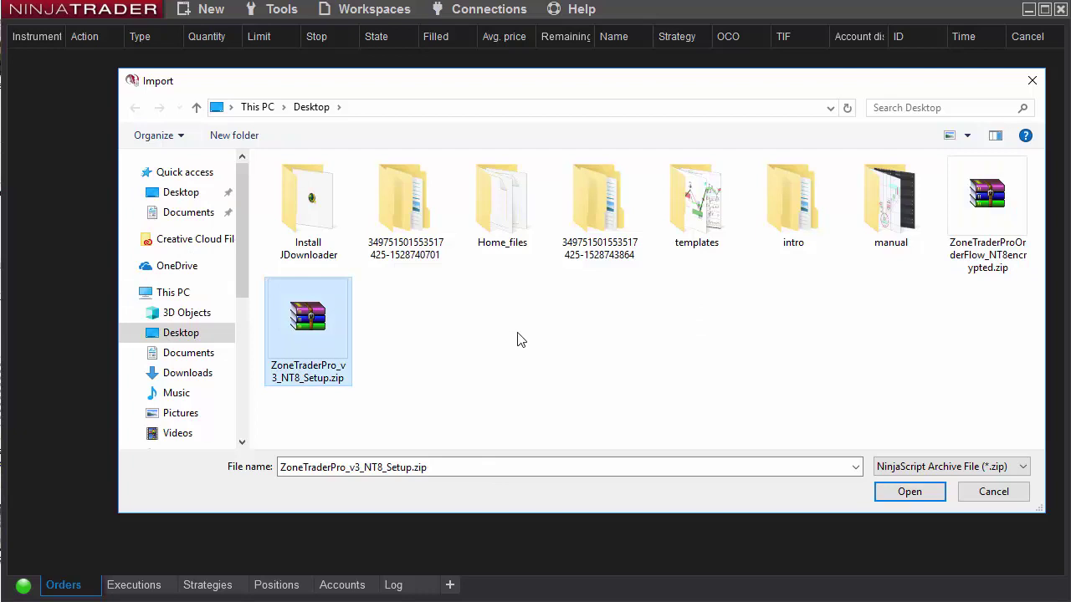
left_click(989, 495)
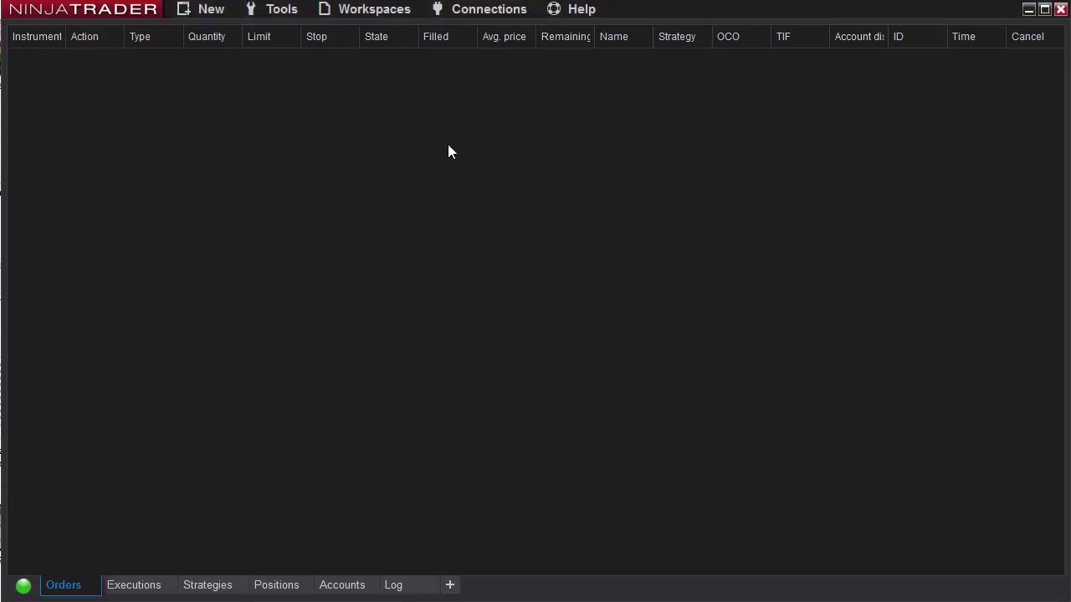
- Create a new ES 09-18 chart with 150 Tick bars based on Last price and Tick Replay enabled
left_click(209, 15)
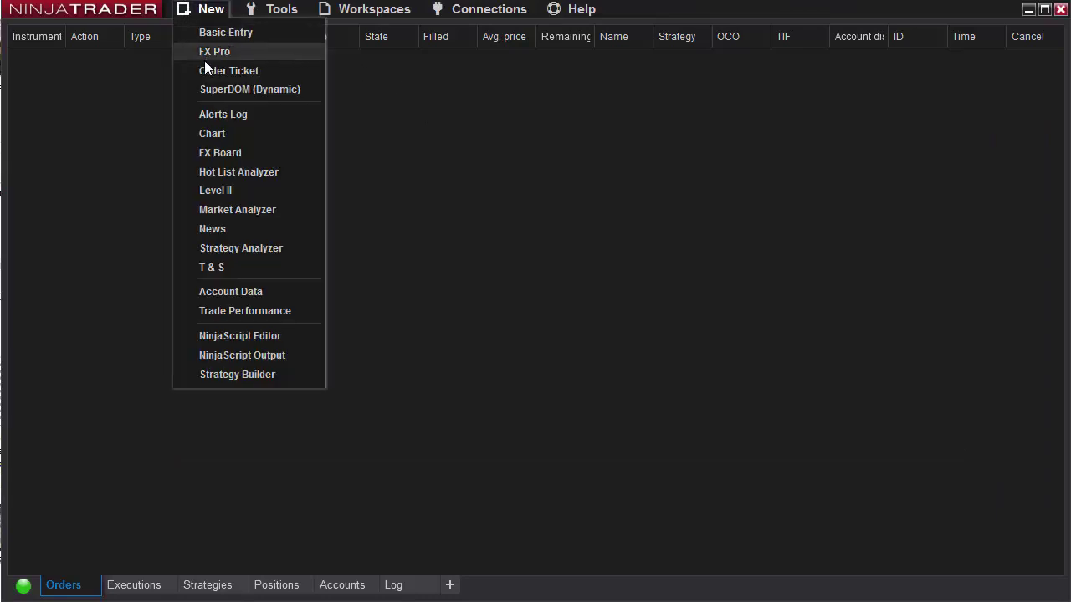
left_click(211, 133)
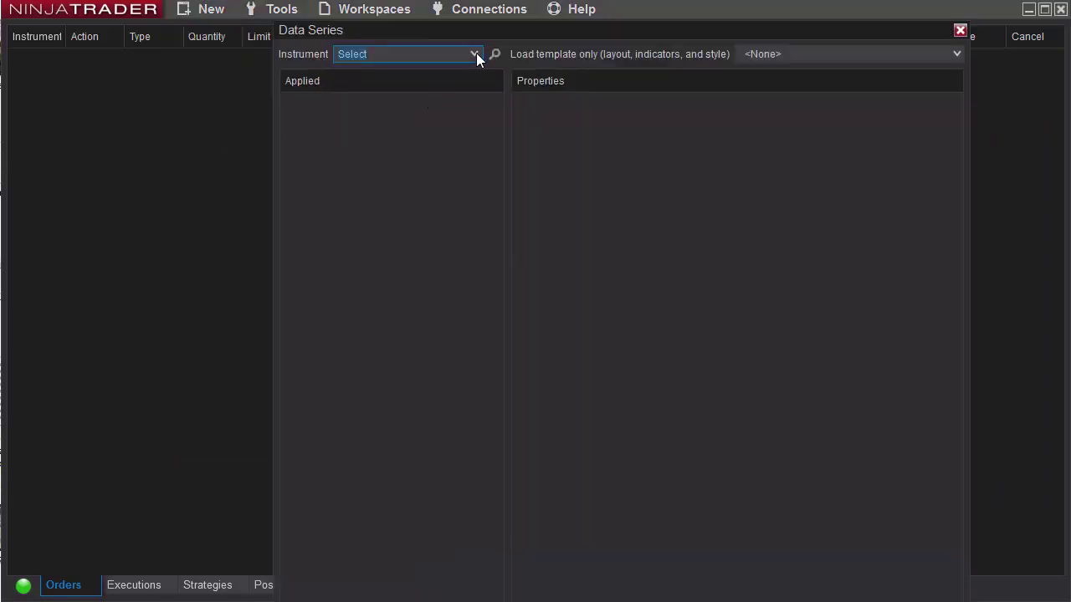
left_click(476, 54)
left_click(405, 92)
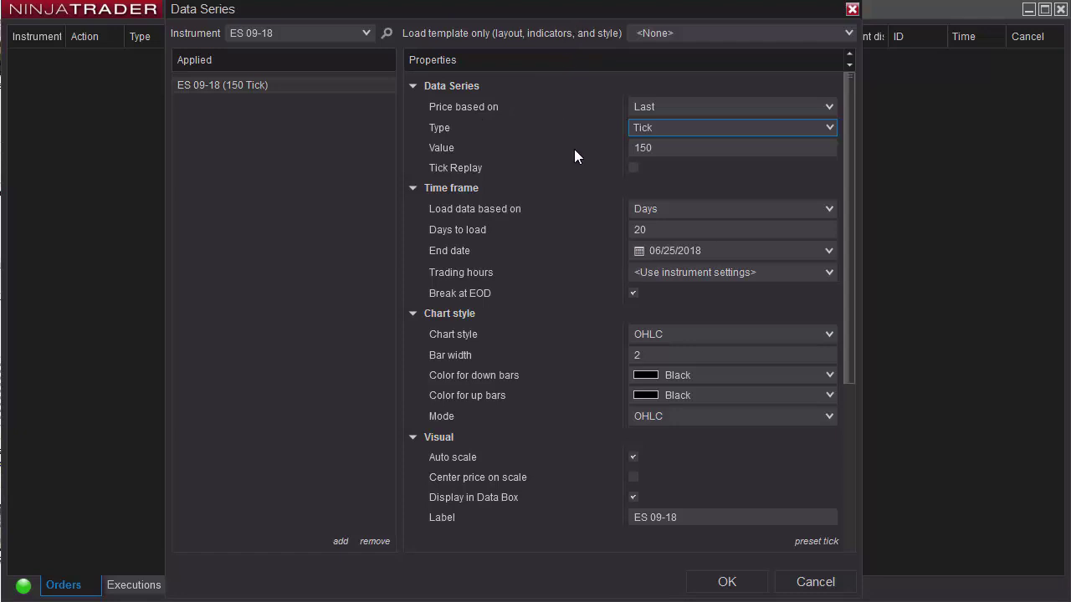
left_click(633, 168)
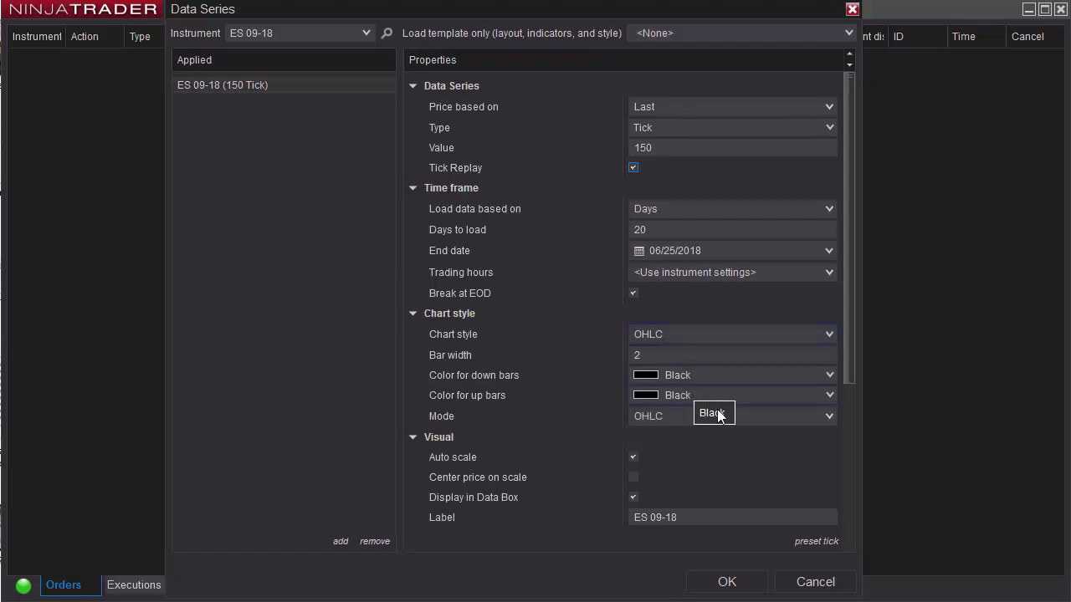
left_click(726, 583)
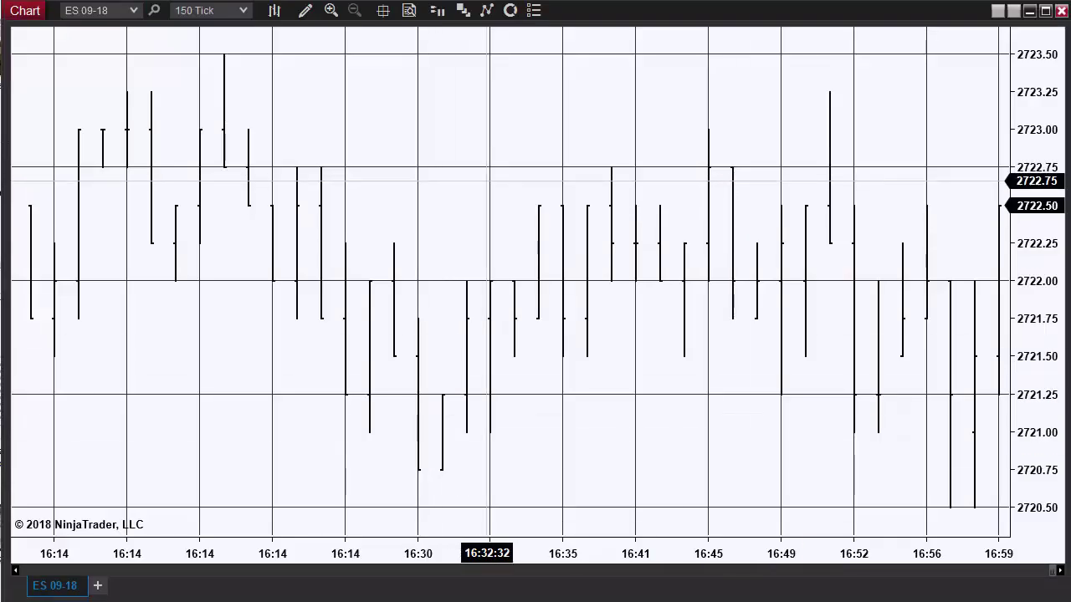
- Add the ZigZag_ZTP, ZoneTraderPro, ZonTrader $TICK (1-tic) and ZigZagBidAskOsc indicators to the chart with their default settings
left_click(383, 10)
right_click(405, 107)
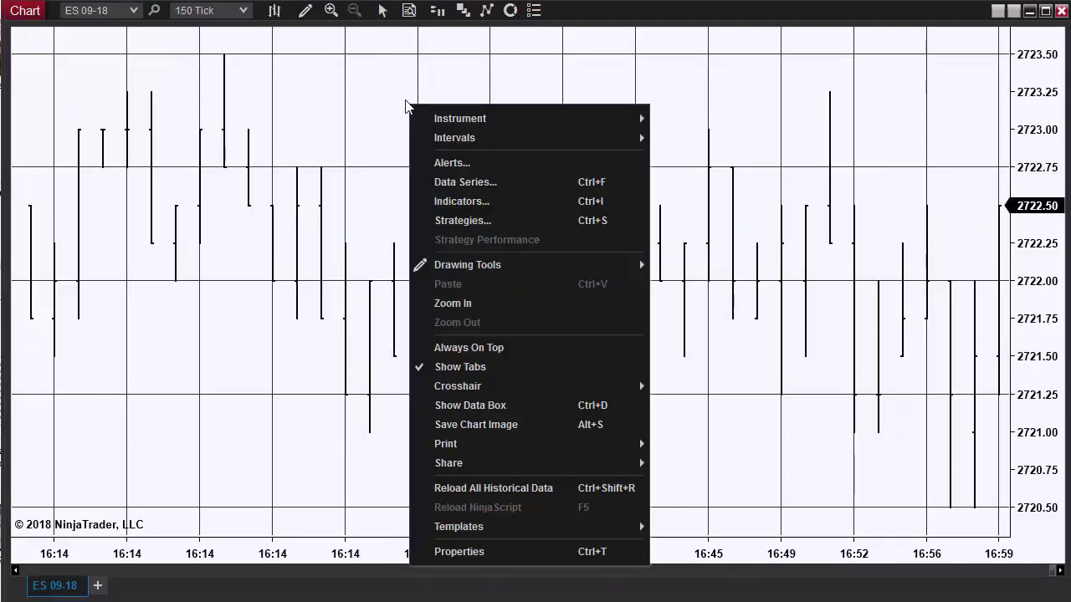
left_click(468, 209)
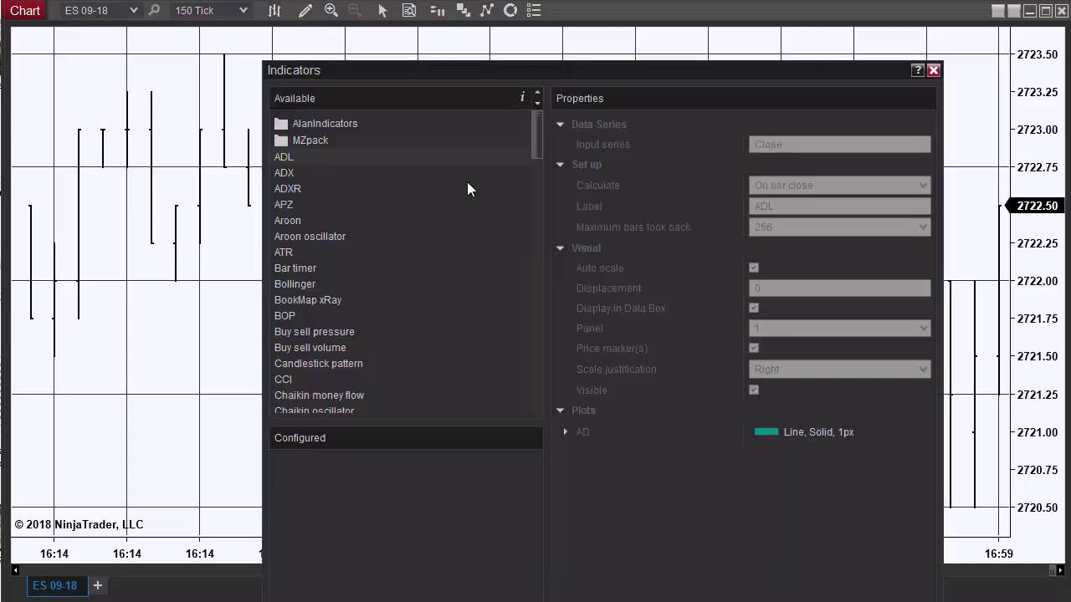
left_click_drag(536, 134, 539, 372)
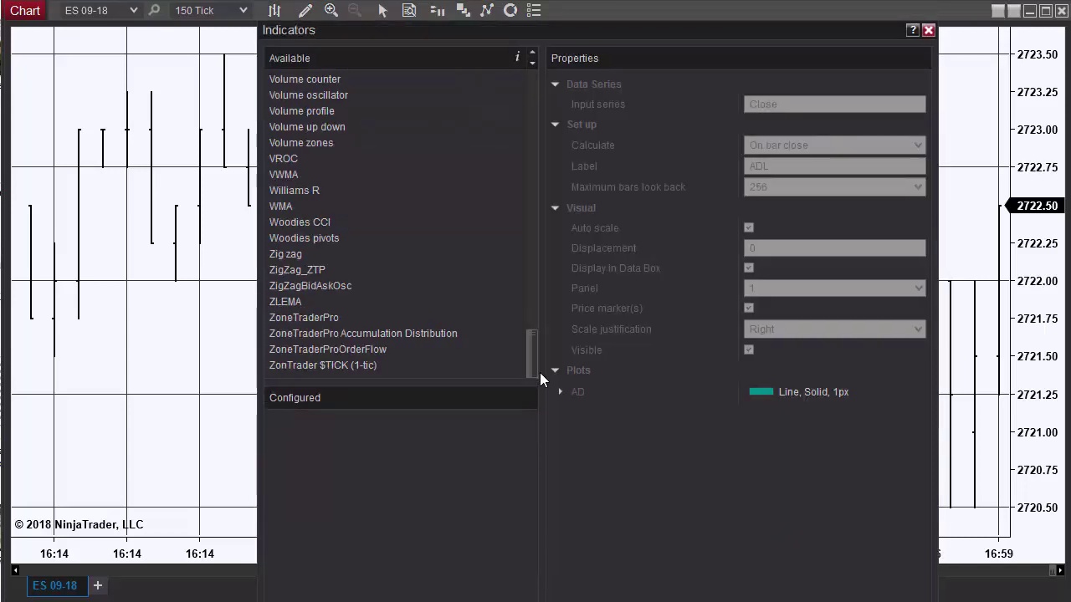
double_click(313, 268)
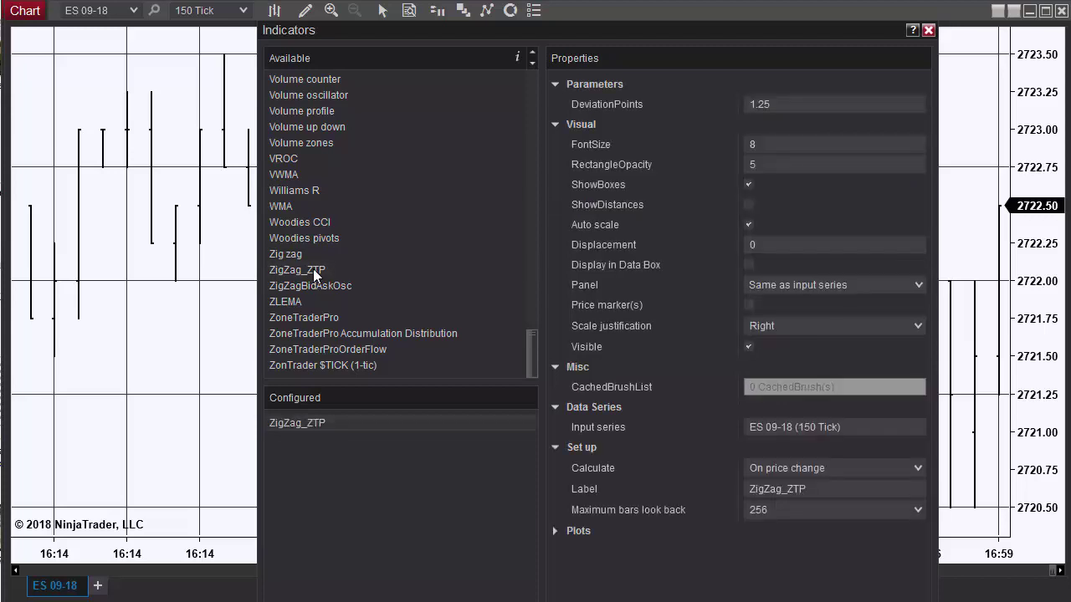
double_click(316, 317)
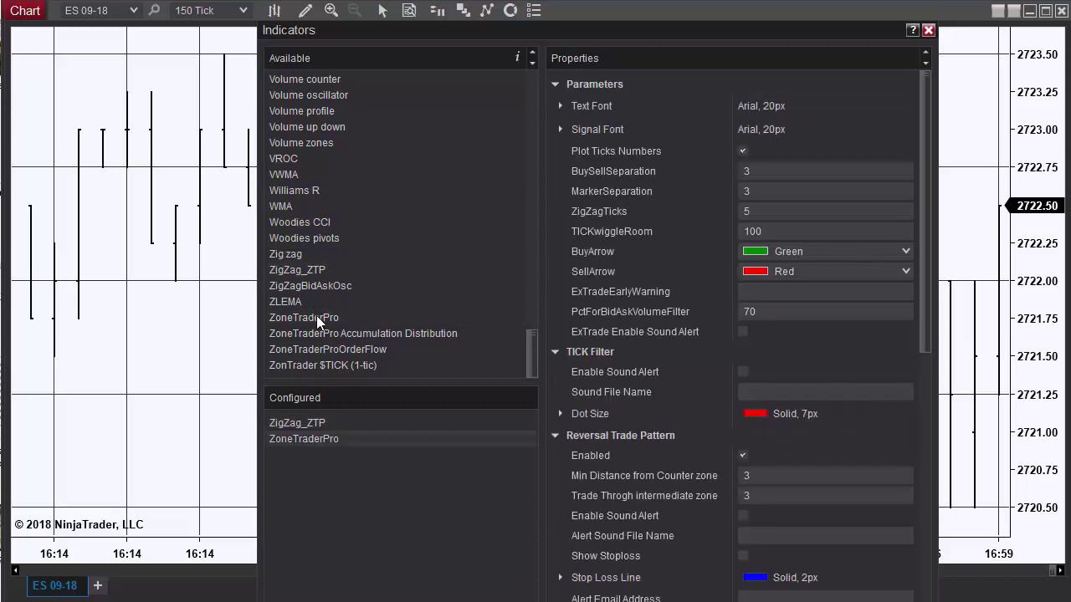
double_click(329, 365)
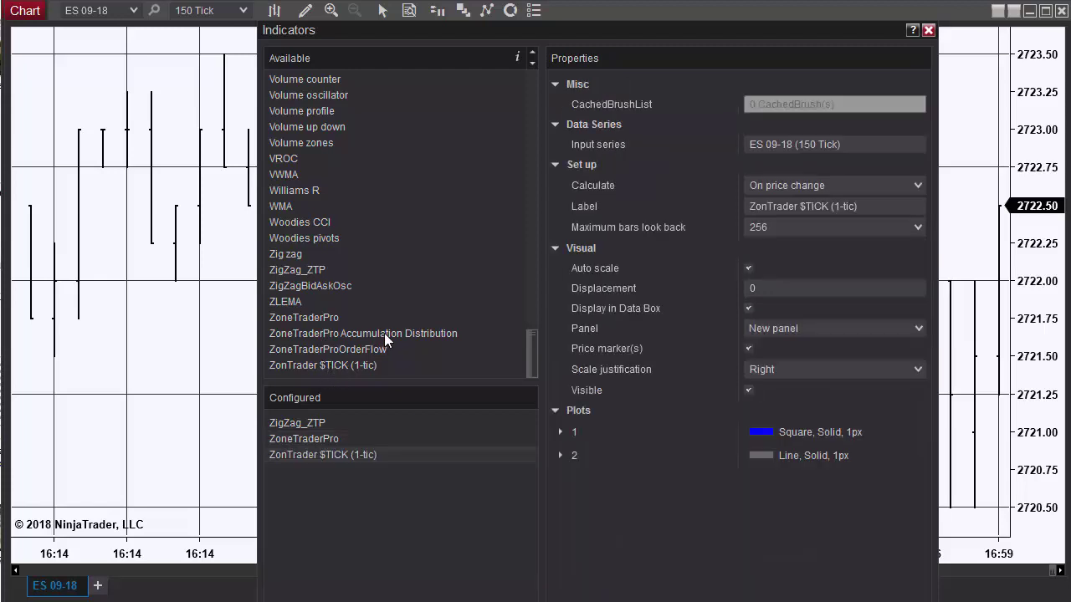
double_click(328, 286)
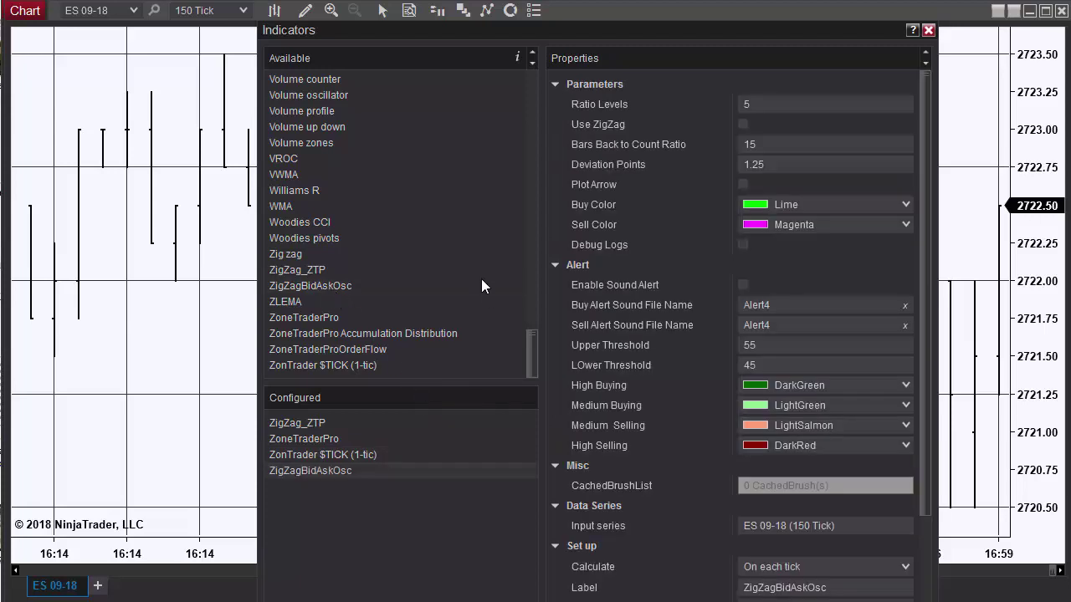
key("Return")
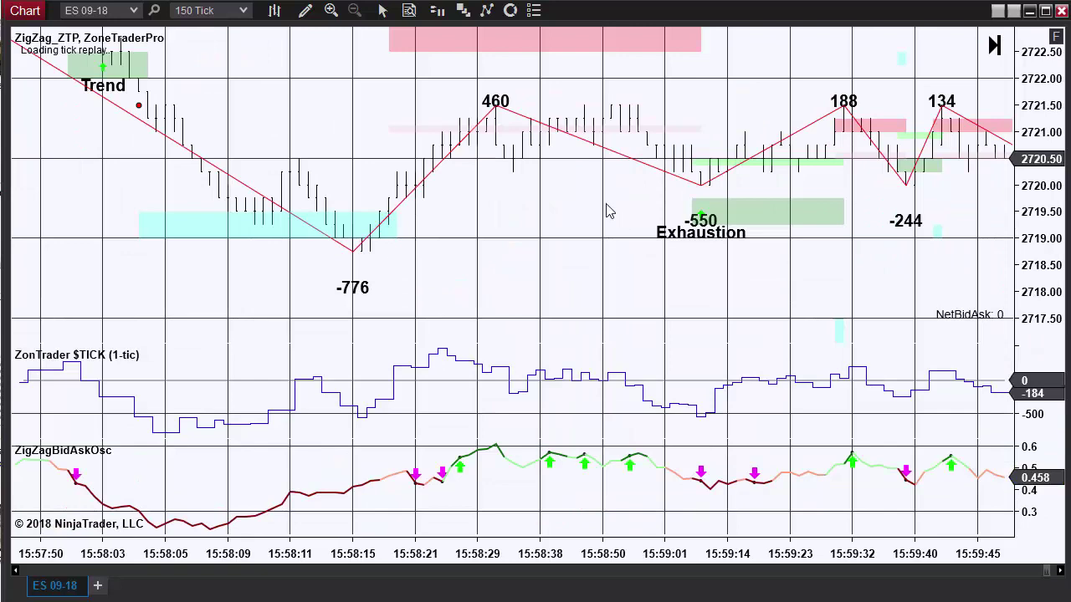
- Review ZigZag_ZTP's DeviationPoints and ZoneTraderPro's Text Font, ZigZagTicks and TICKwiggleRoom parameters in the chart's indicator settings
right_click(557, 159)
left_click(590, 197)
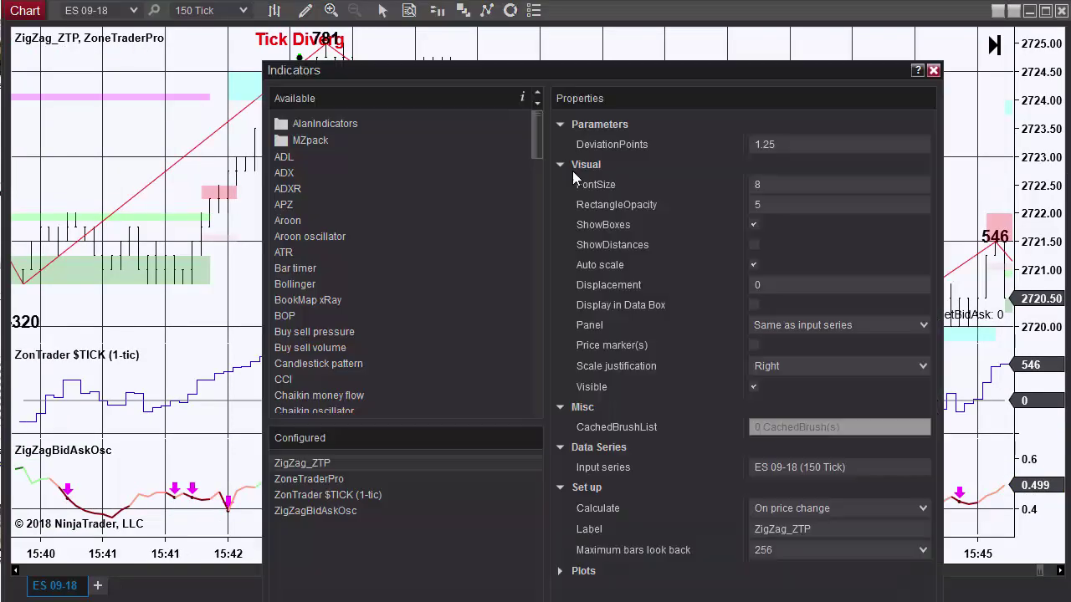
left_click_drag(534, 70, 447, 12)
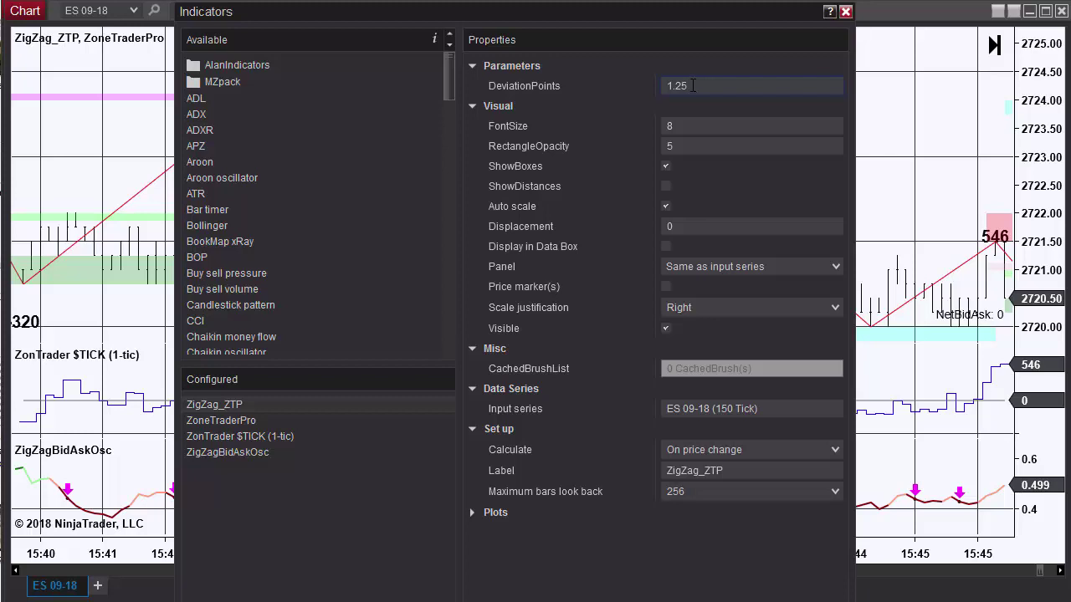
left_click_drag(693, 85, 650, 82)
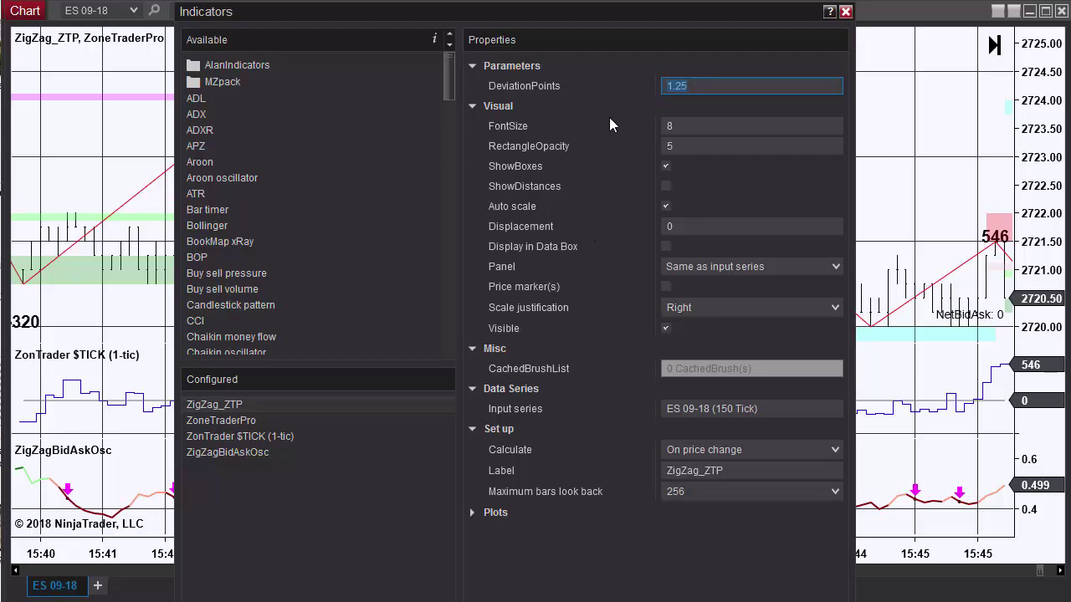
left_click(235, 420)
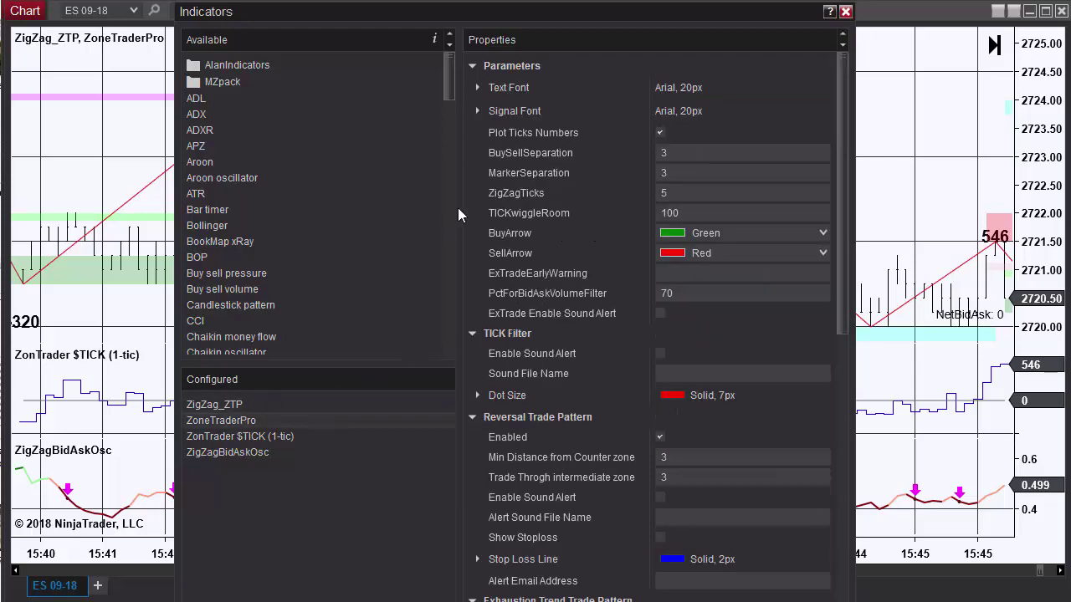
left_click(478, 87)
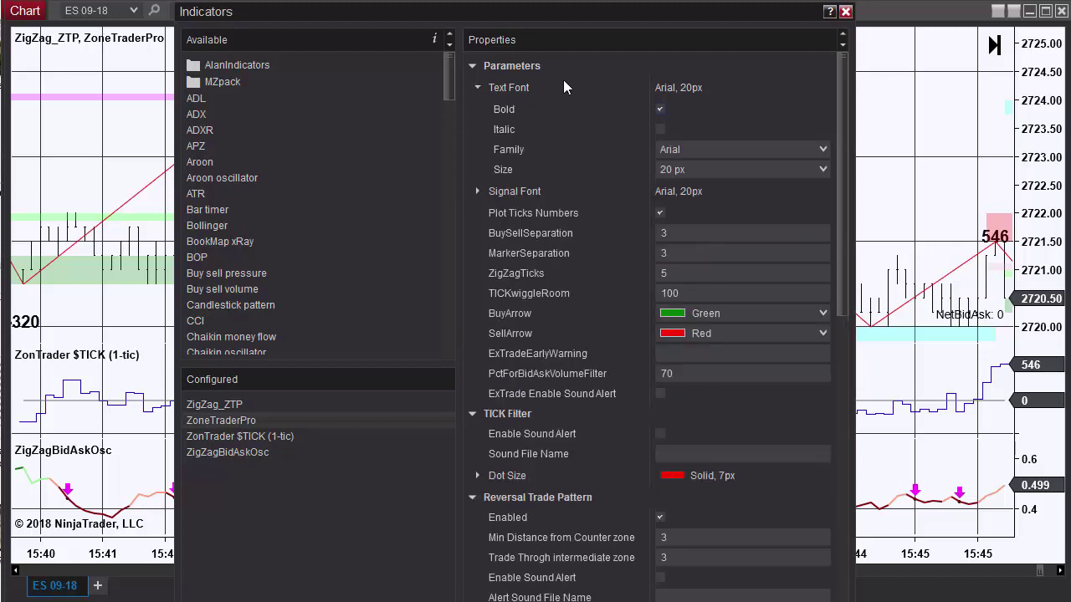
left_click(477, 88)
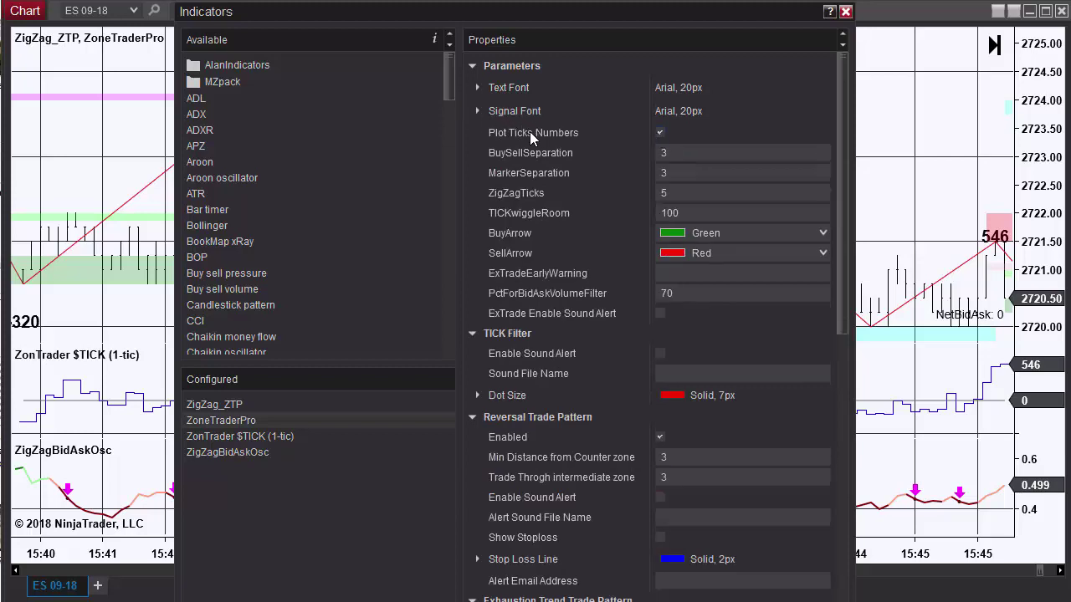
left_click(671, 194)
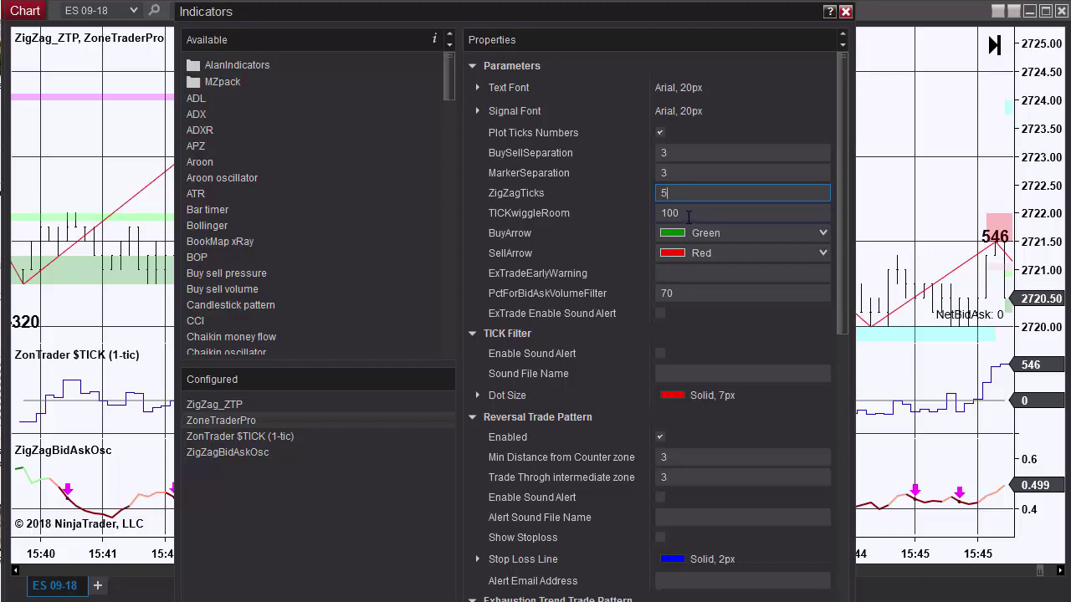
left_click(693, 213)
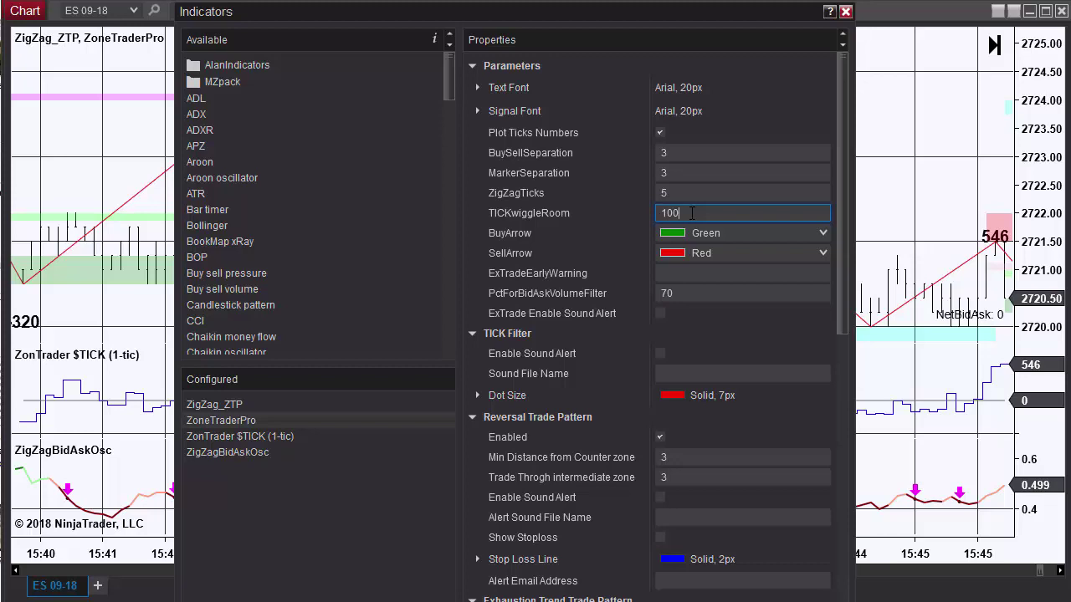
- Enable ZoneTraderPro's ExTrade sound alert and set ExTradeEarlyWarning to alert1.wav
scroll(682, 211, "down", 1)
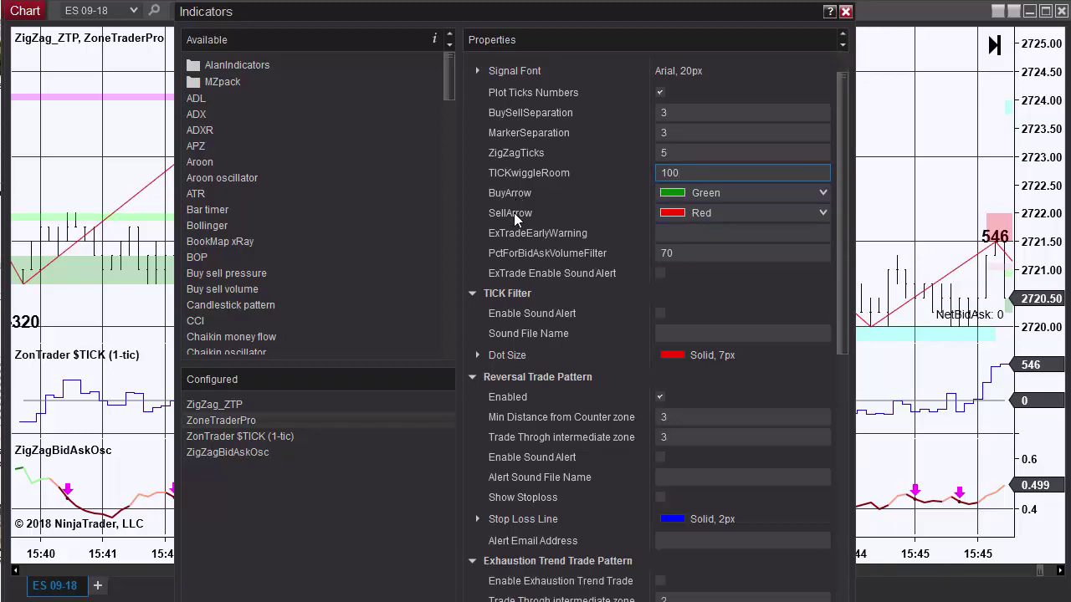
left_click(660, 234)
scroll(661, 241, "down", 1)
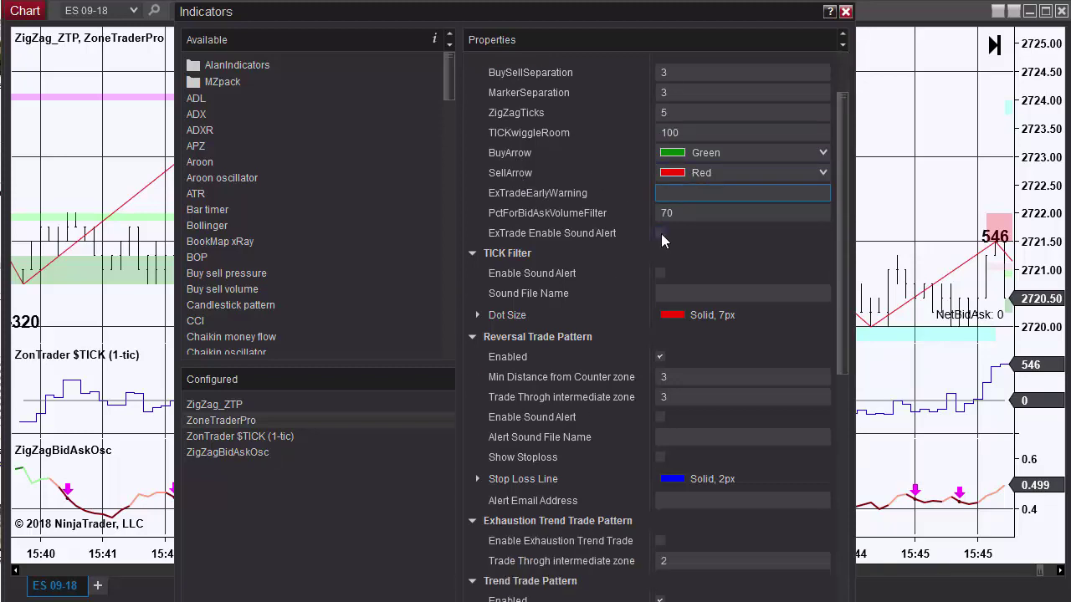
left_click(660, 233)
left_click(662, 193)
type("alert1.wav")
left_click(686, 194)
- Enable the TICK Filter sound alert in ZoneTraderPro and choose Alert1.wav as its sound file
scroll(710, 240, "down", 1)
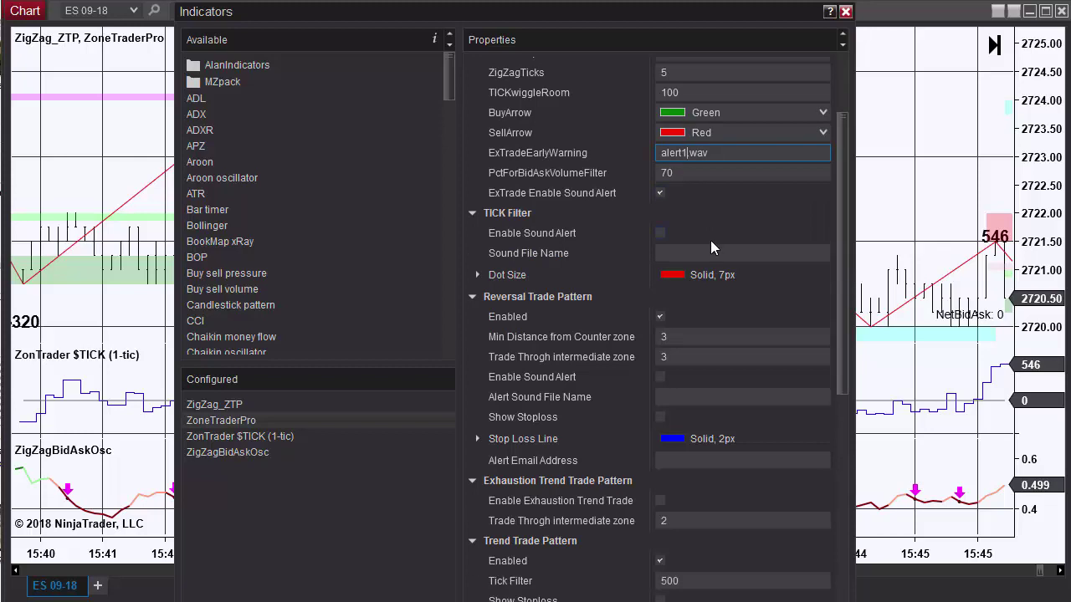
left_click(660, 234)
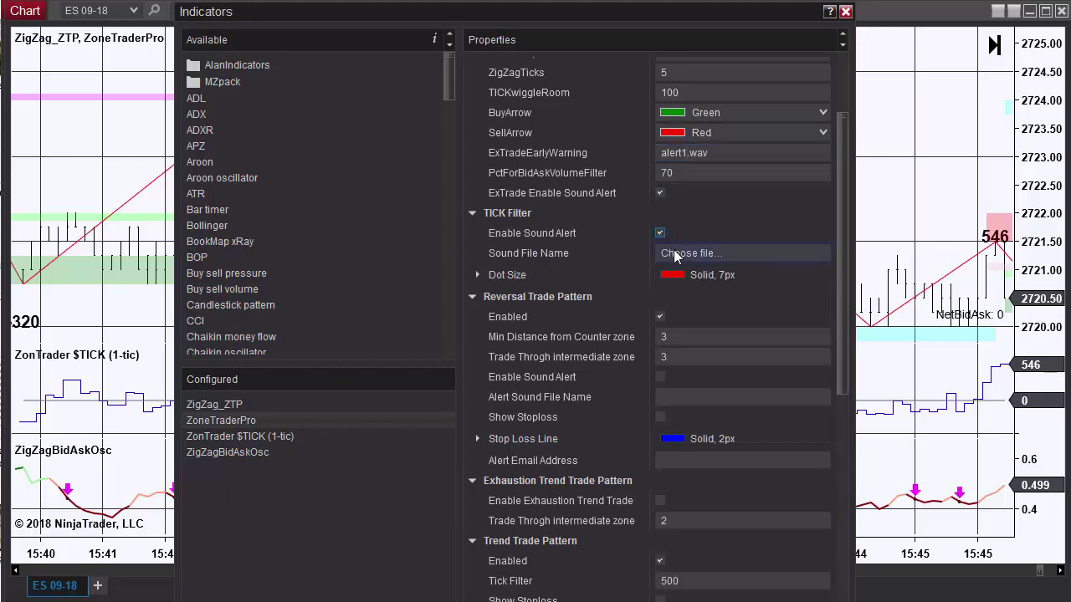
left_click(679, 256)
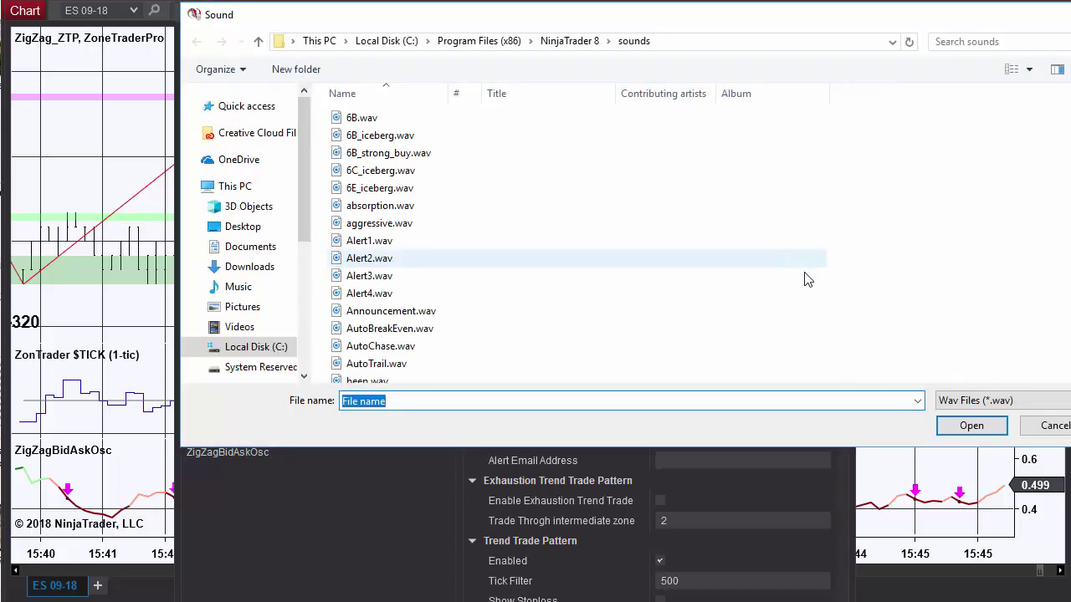
left_click(386, 245)
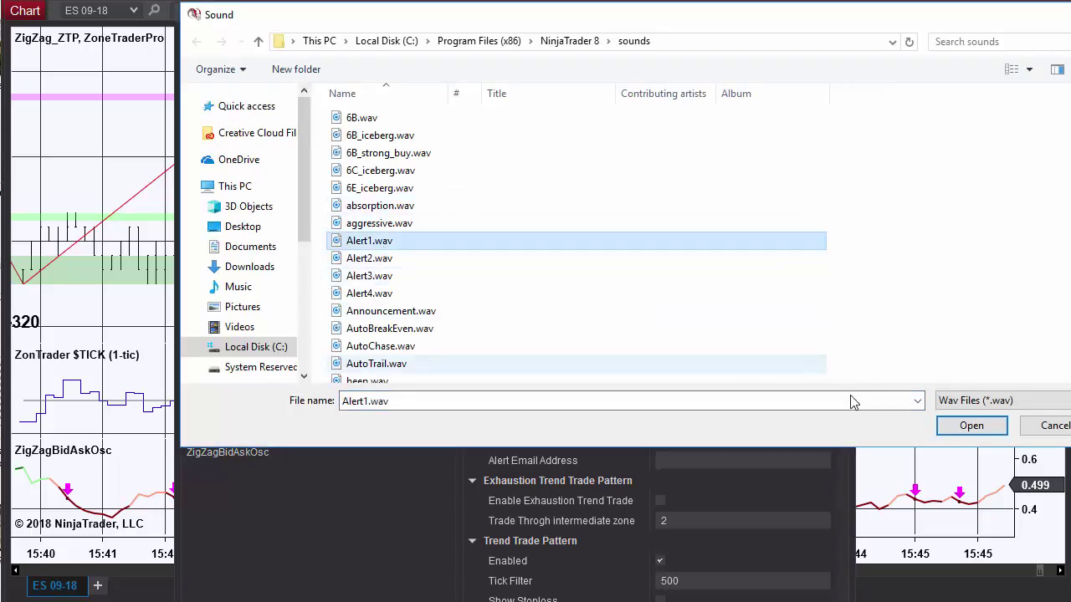
left_click(972, 425)
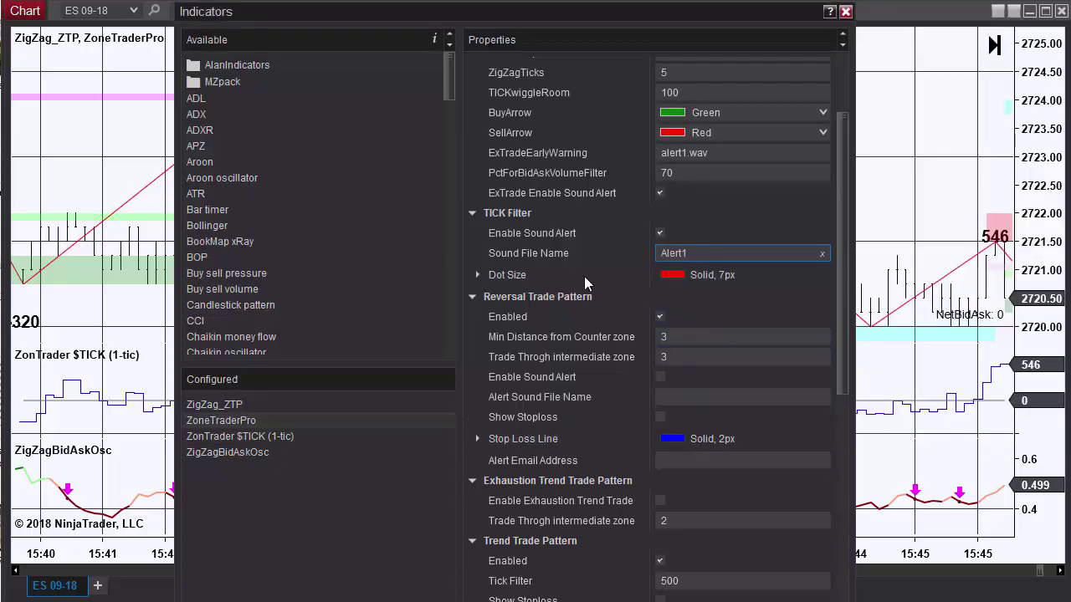
scroll(565, 272, "down", 3)
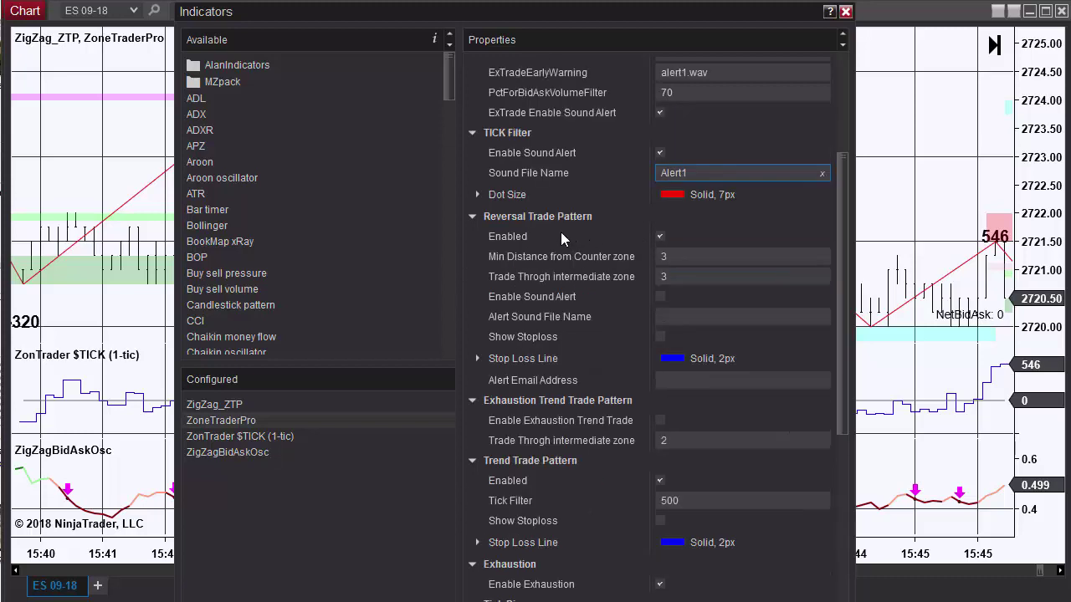
scroll(560, 232, "down", 1)
scroll(565, 226, "up", 1)
scroll(564, 225, "up", 2)
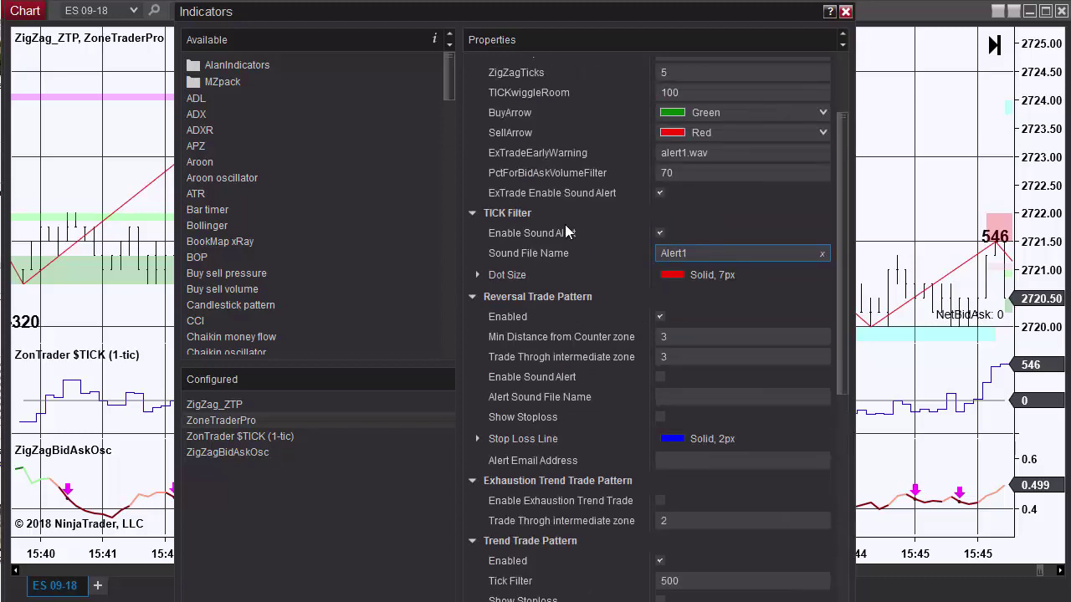
- Review the Min Distance from Counter zone and Trade Throgh intermediate zone parameters of ZoneTraderPro's Reversal Trade Pattern
scroll(564, 224, "down", 1)
scroll(567, 251, "down", 1)
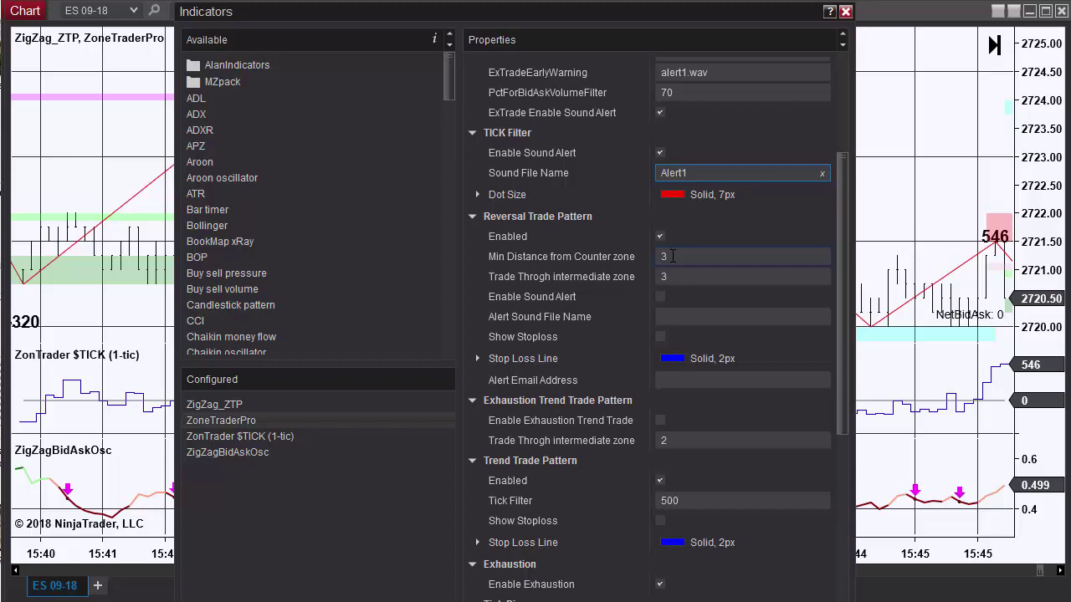
left_click(672, 257)
left_click(676, 276)
left_click(681, 258)
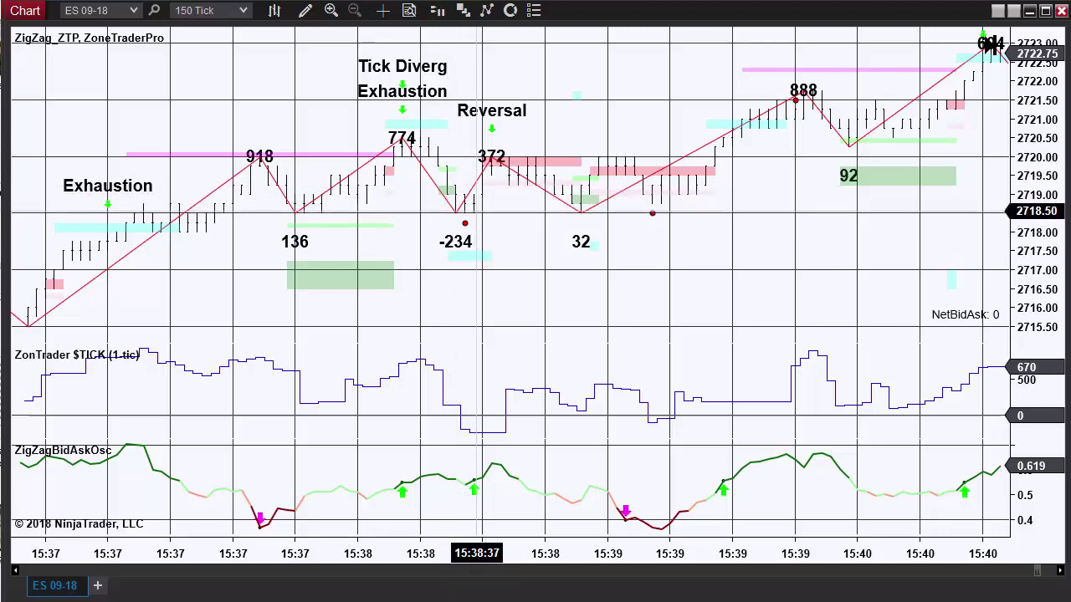
- Enable Exhaustion Trend Trade in ZoneTraderPro's Exhaustion Trend Trade Pattern settings and apply it to the chart
key("ctrl+i")
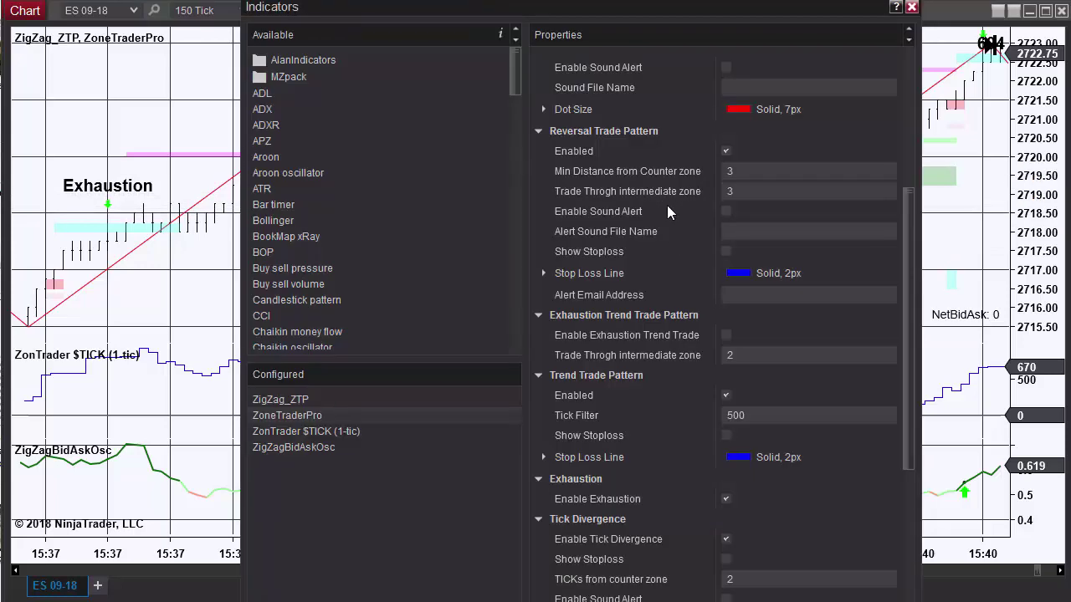
scroll(643, 194, "down", 1)
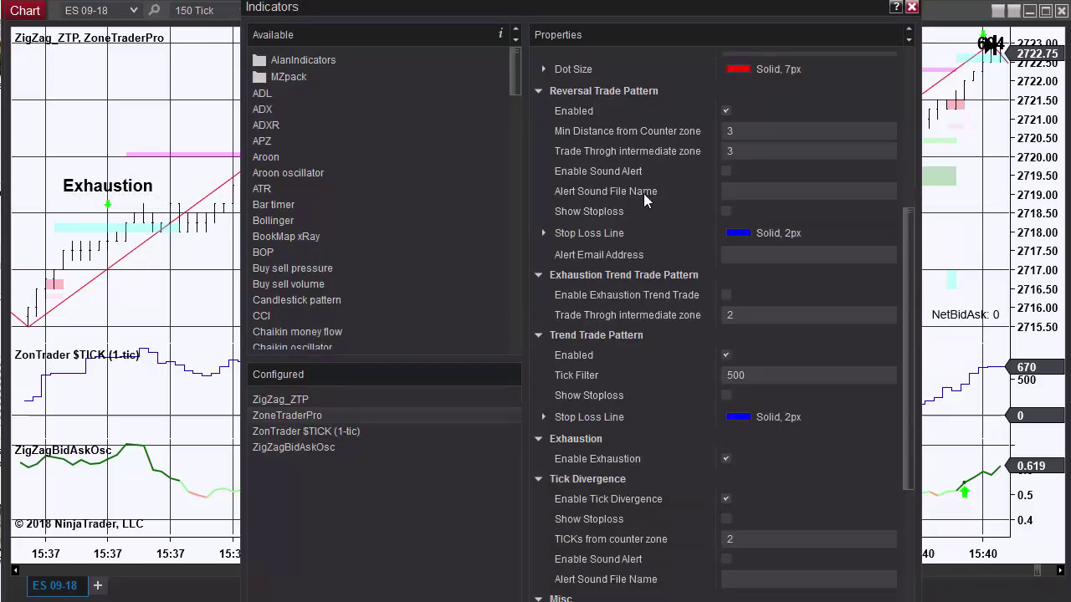
scroll(643, 193, "down", 1)
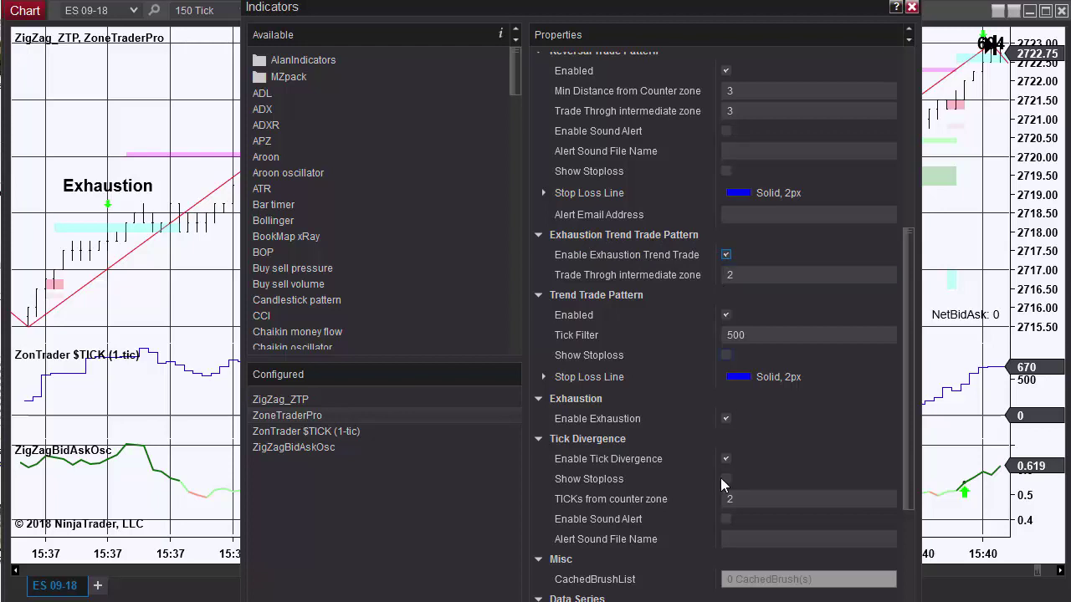
left_click(704, 592)
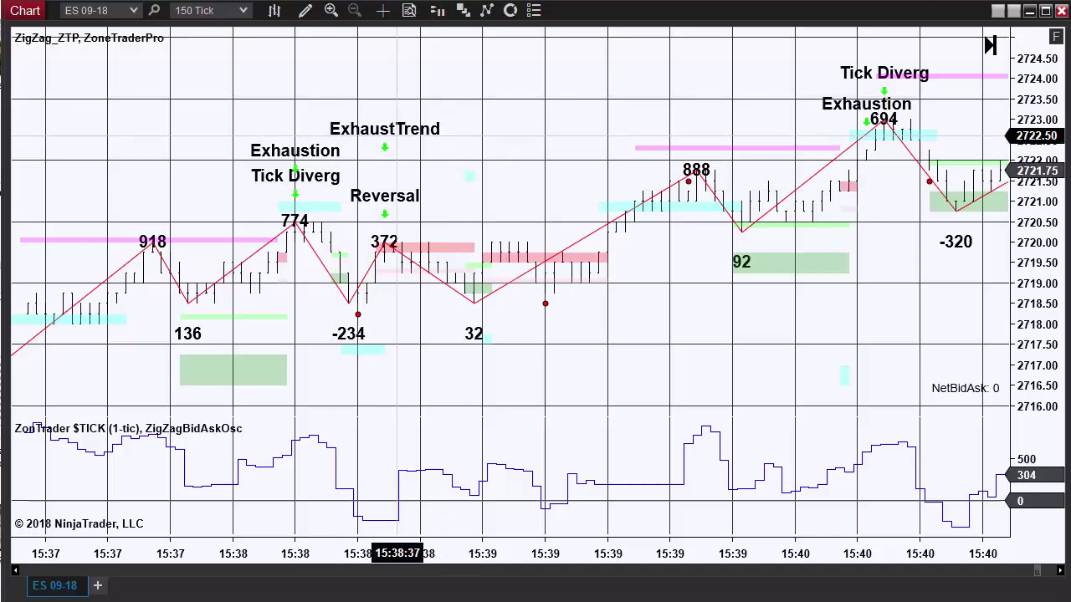
- Set the Tick Filter of ZoneTraderPro's Trend Trade Pattern to 0 and review the Exhaustion and Tick Divergence settings
key("ctrl+i")
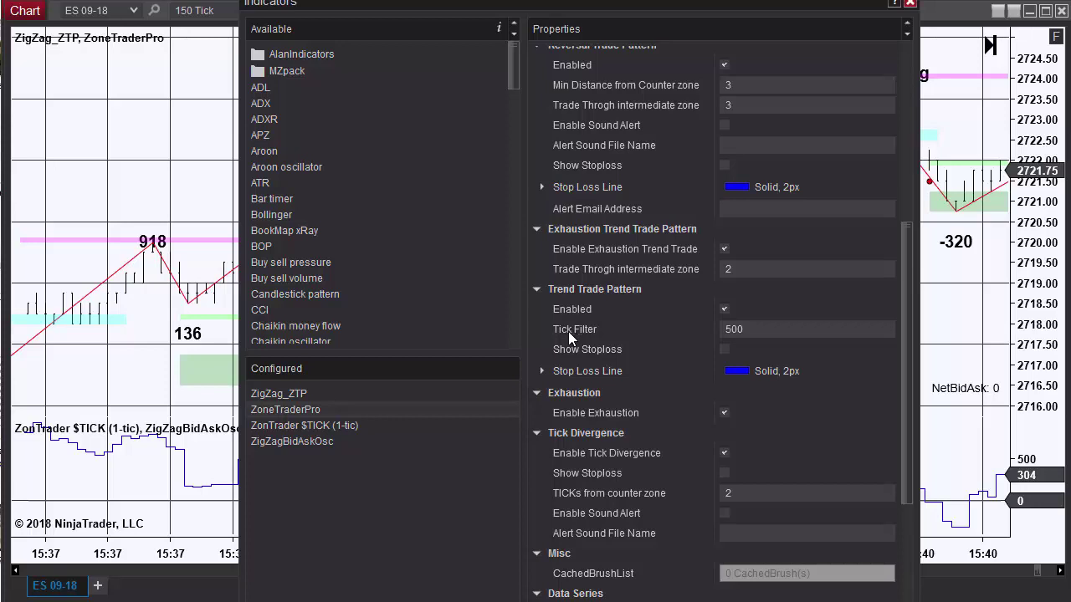
left_click(753, 328)
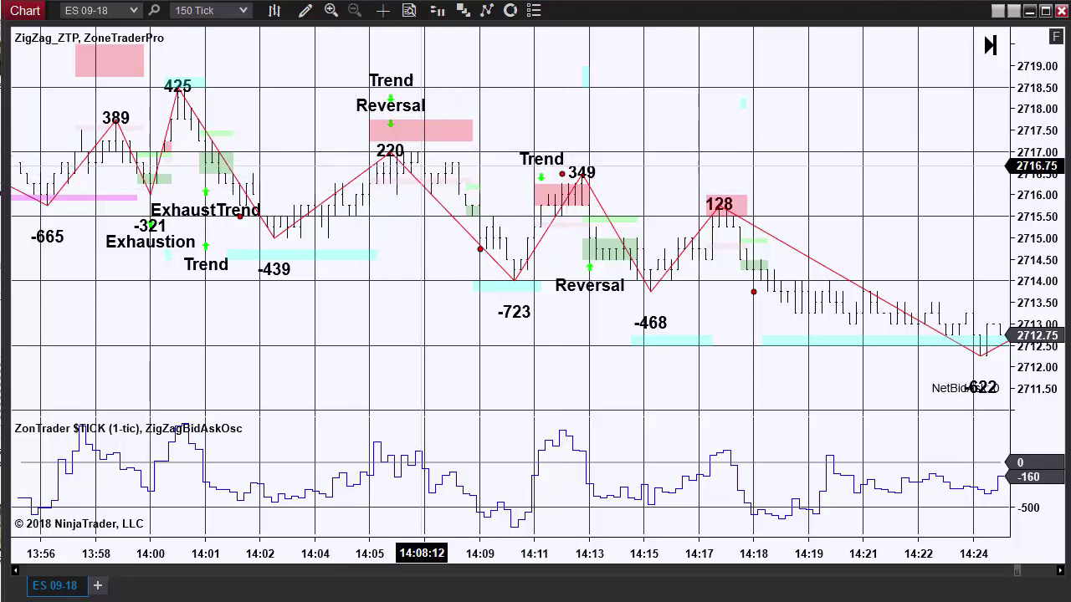
double_click(391, 160)
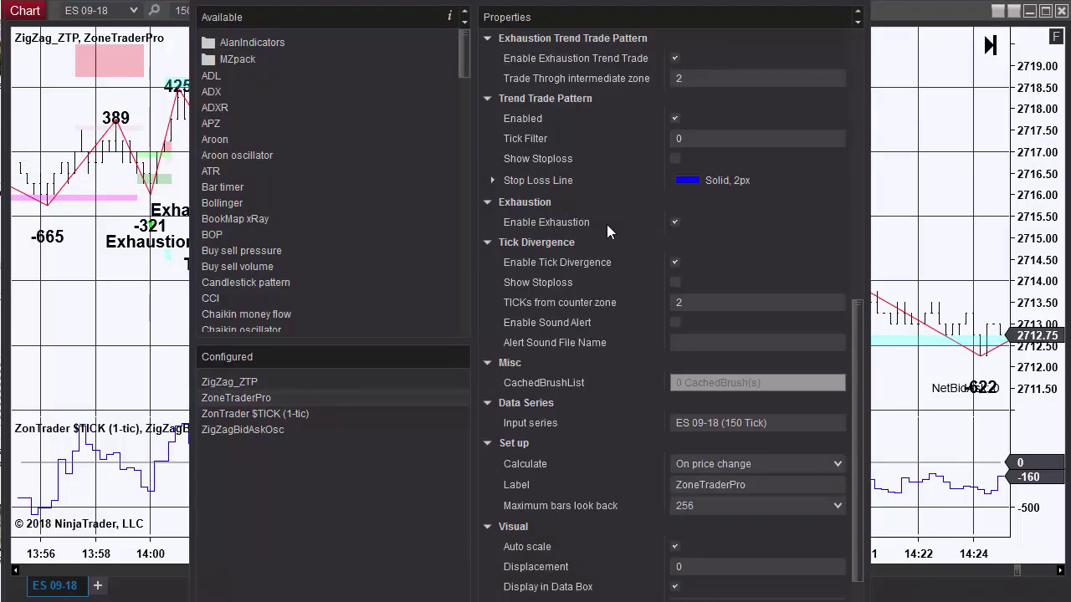
scroll(571, 219, "down", 2)
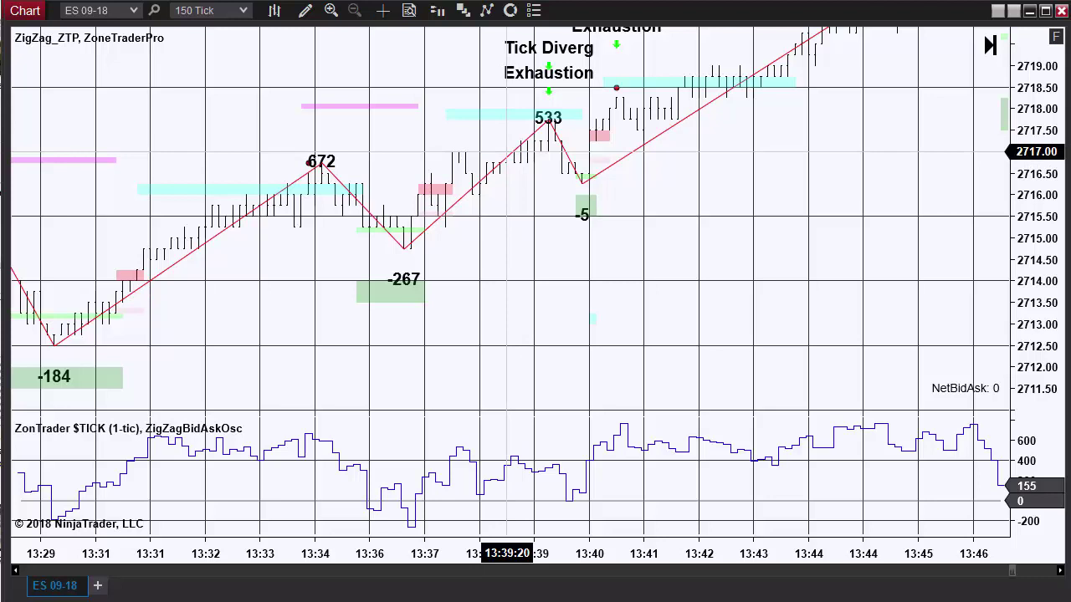
- Review ZonTrader $TICK (1-tic)'s settings and ZigZagBidAskOsc's Ratio Levels and Use ZigZag parameters, leaving Use ZigZag off
key("ctrl+i")
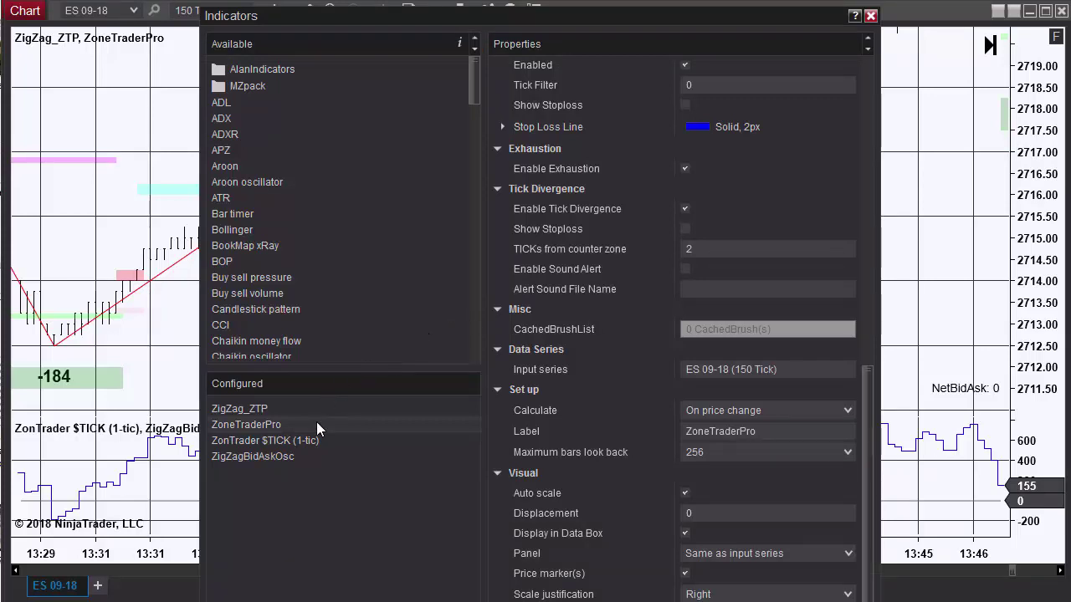
left_click(293, 437)
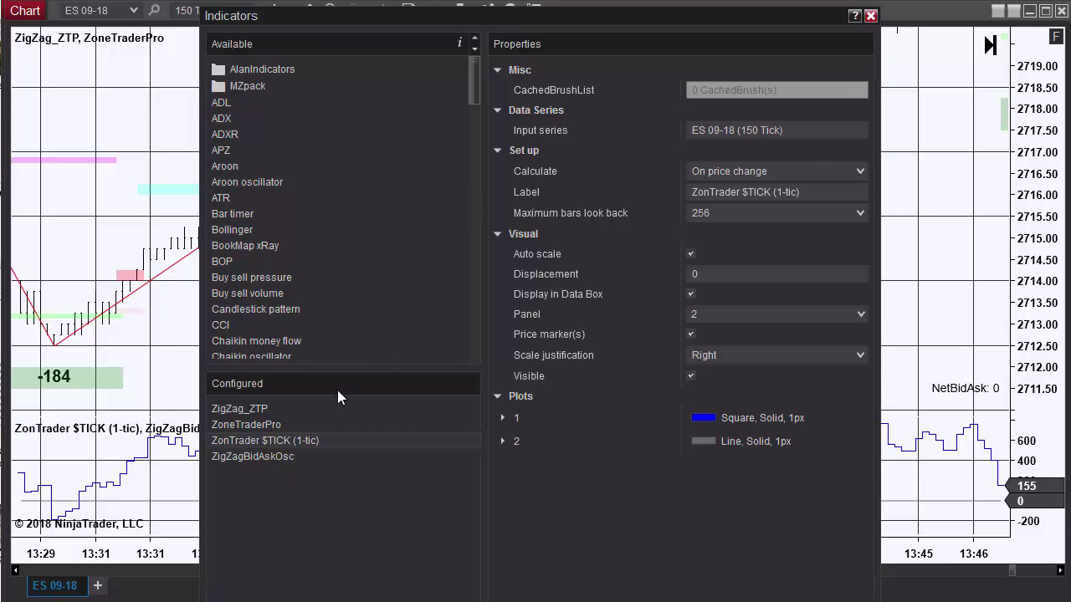
left_click(275, 458)
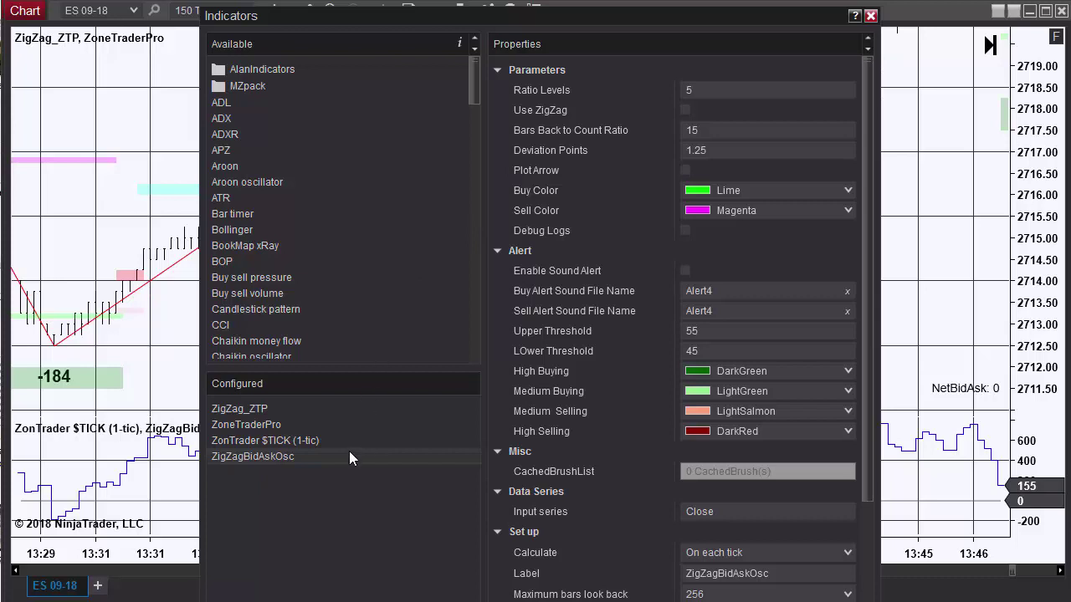
left_click(684, 111)
left_click(704, 89)
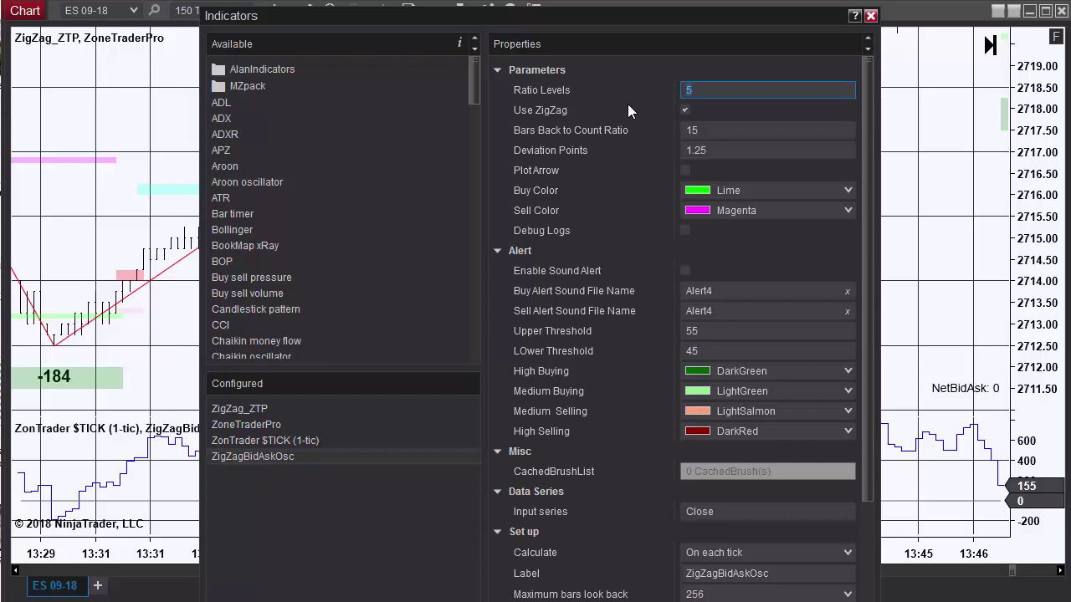
left_click(684, 110)
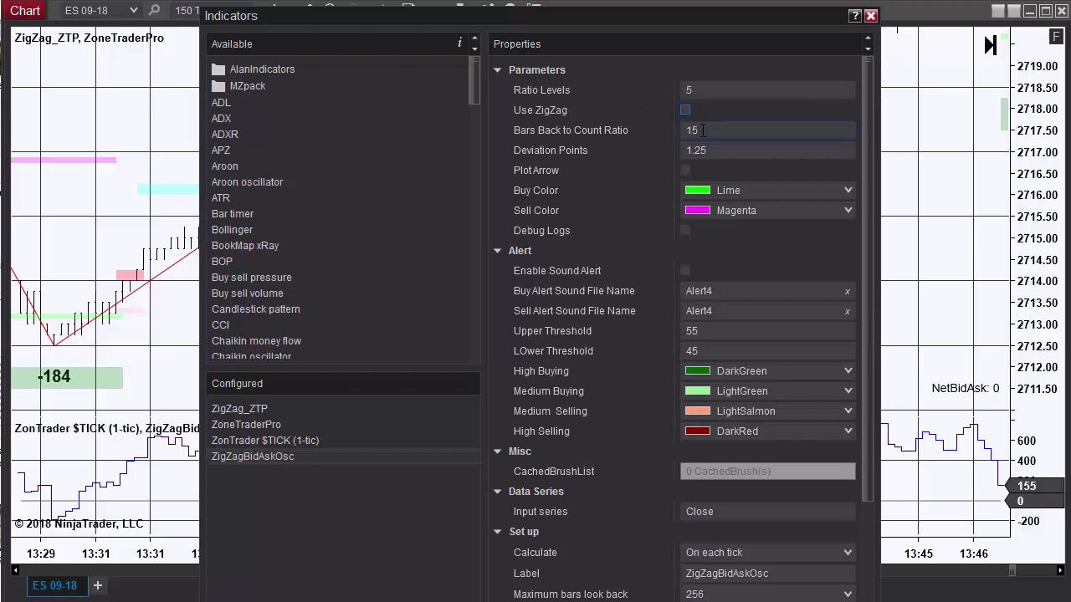
- Examine ZigZagBidAskOsc's Bars Back to Count Ratio, Deviation Points, Upper Threshold and LOwer Threshold parameters
left_click(702, 128)
left_click(716, 150)
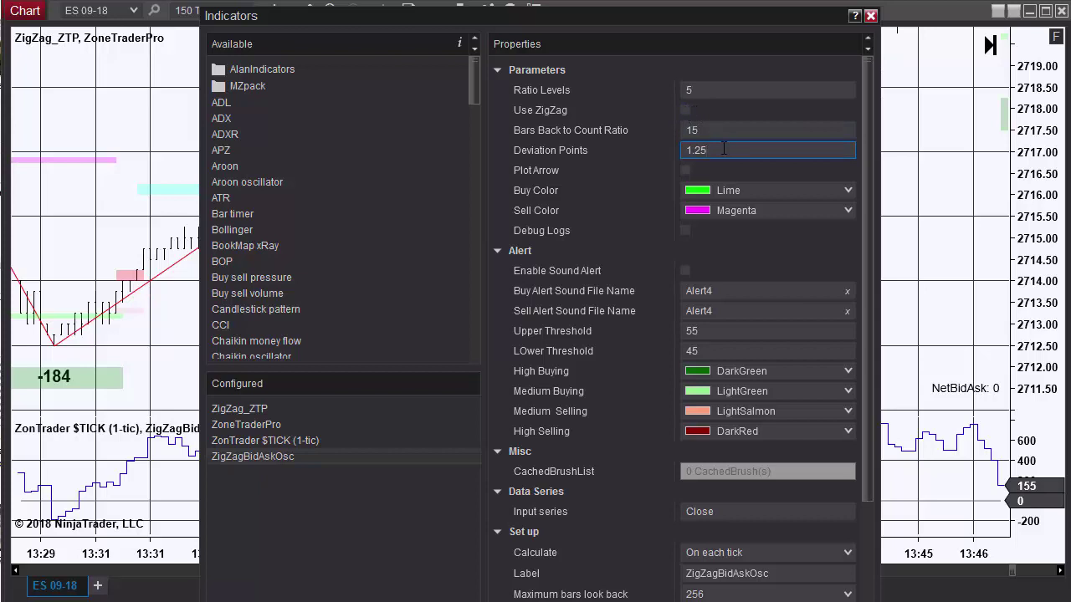
double_click(688, 152)
scroll(632, 171, "down", 2)
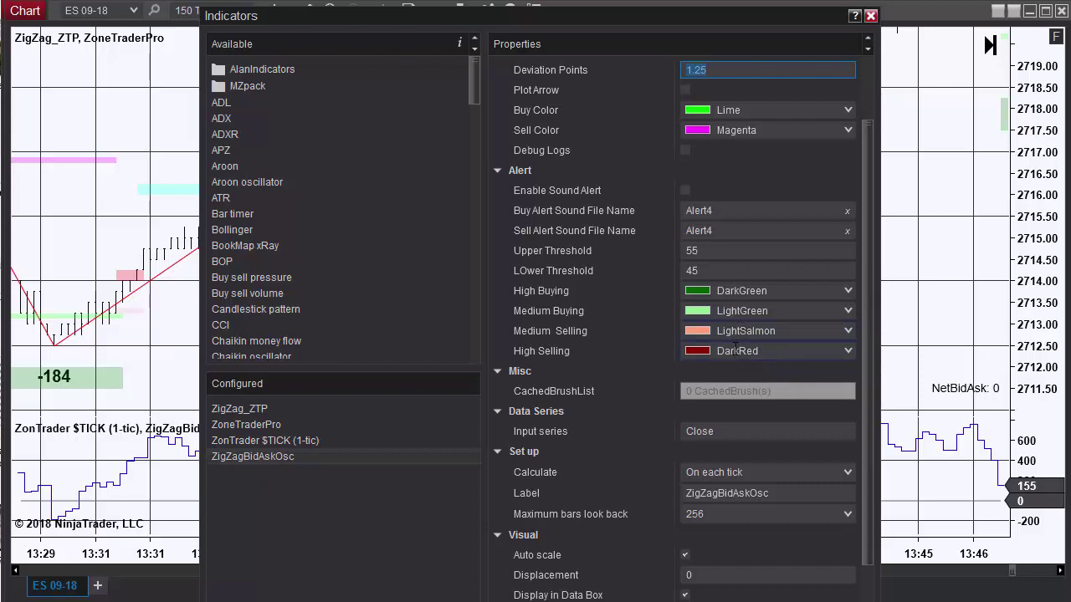
left_click(682, 251)
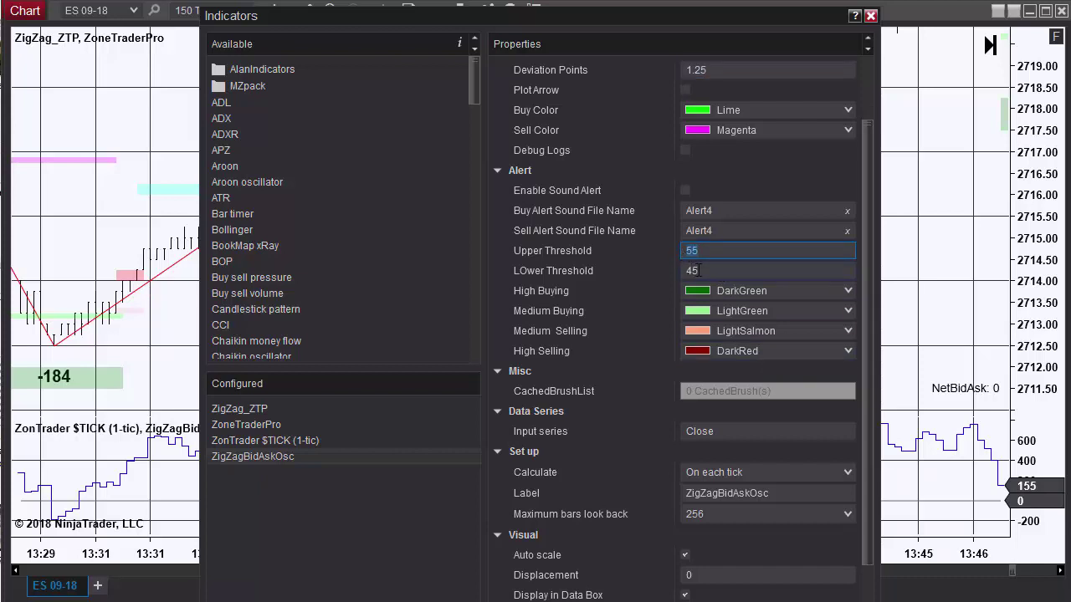
left_click(689, 270)
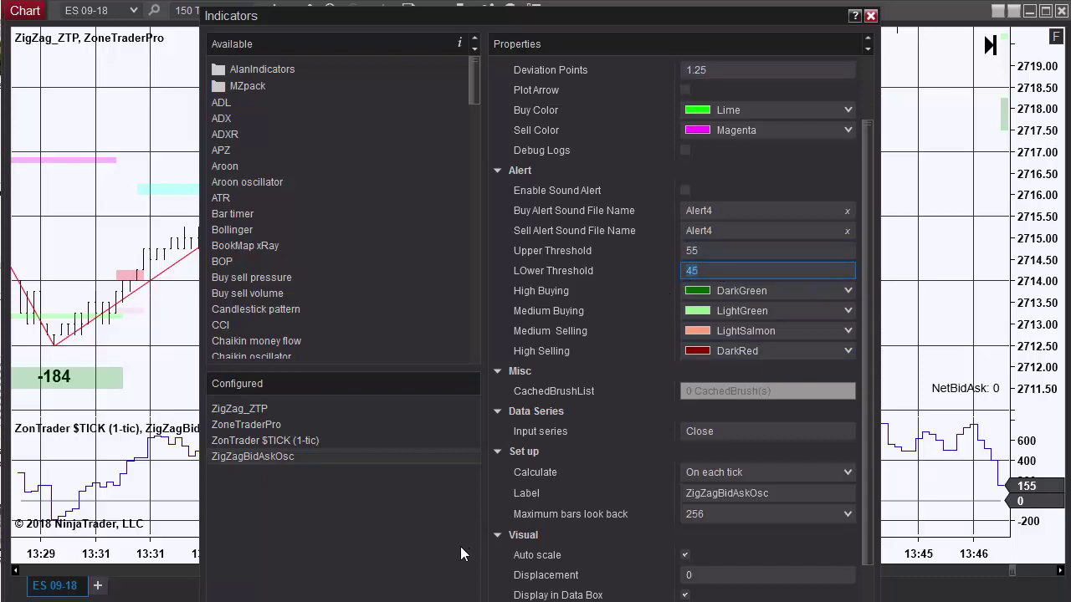
- Remove the ZonTrader $TICK (1-tic) indicator from the chart and apply the change
left_click(311, 440)
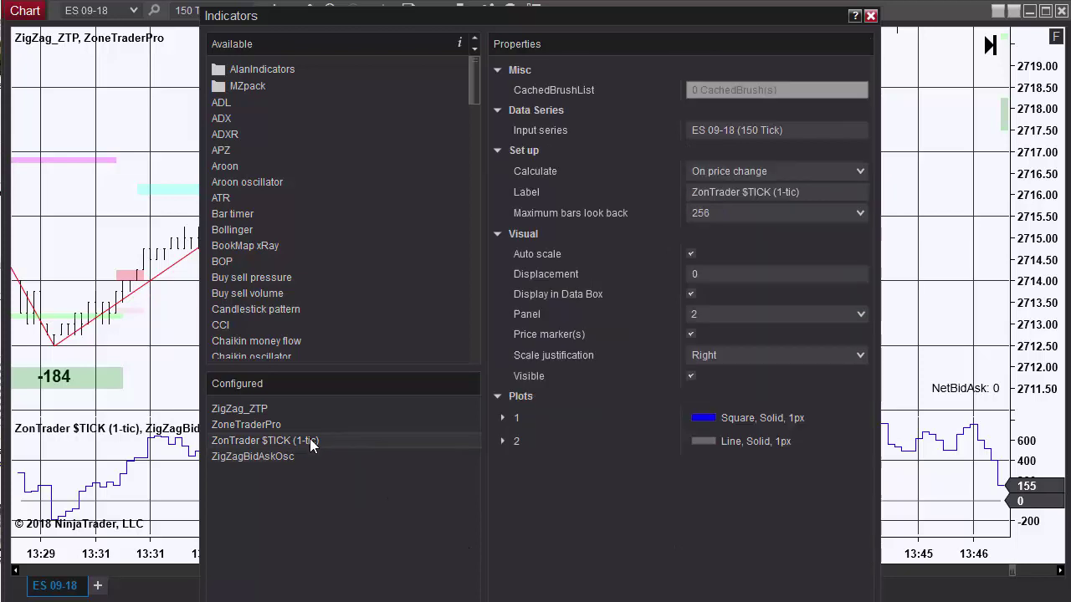
left_click(252, 456)
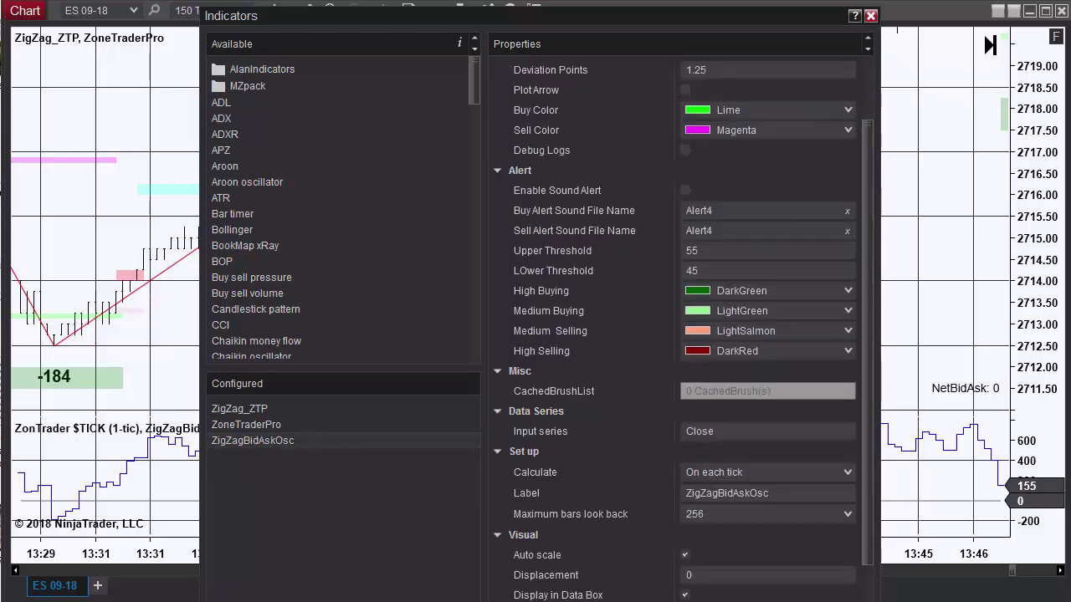
key("Return")
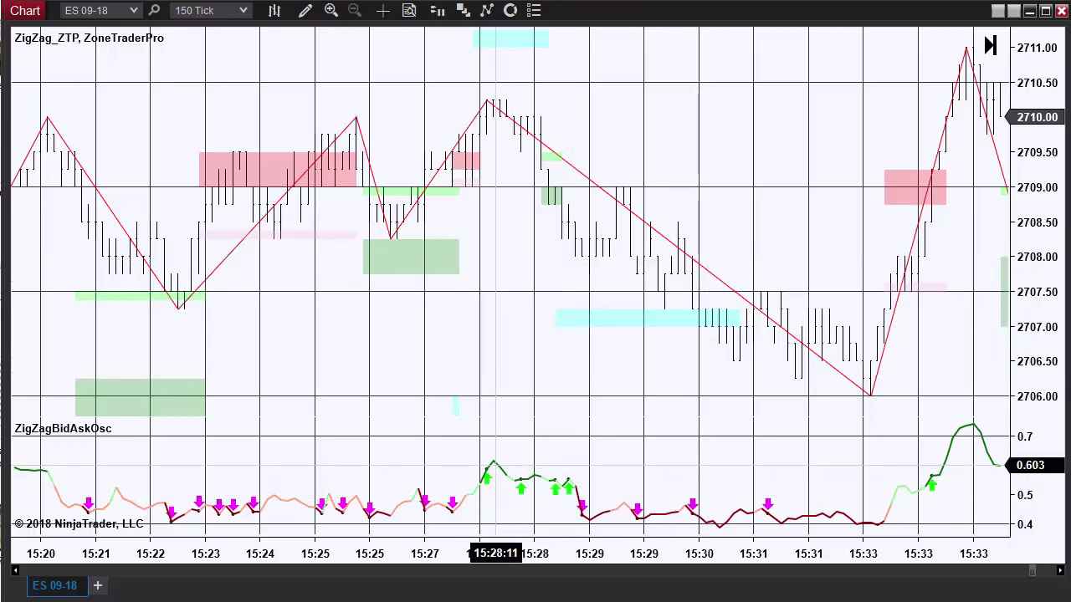
- Add a second ZigZagBidAskOsc indicator to the chart with Bars Back to Count Ratio set to 10
key("ctrl+i")
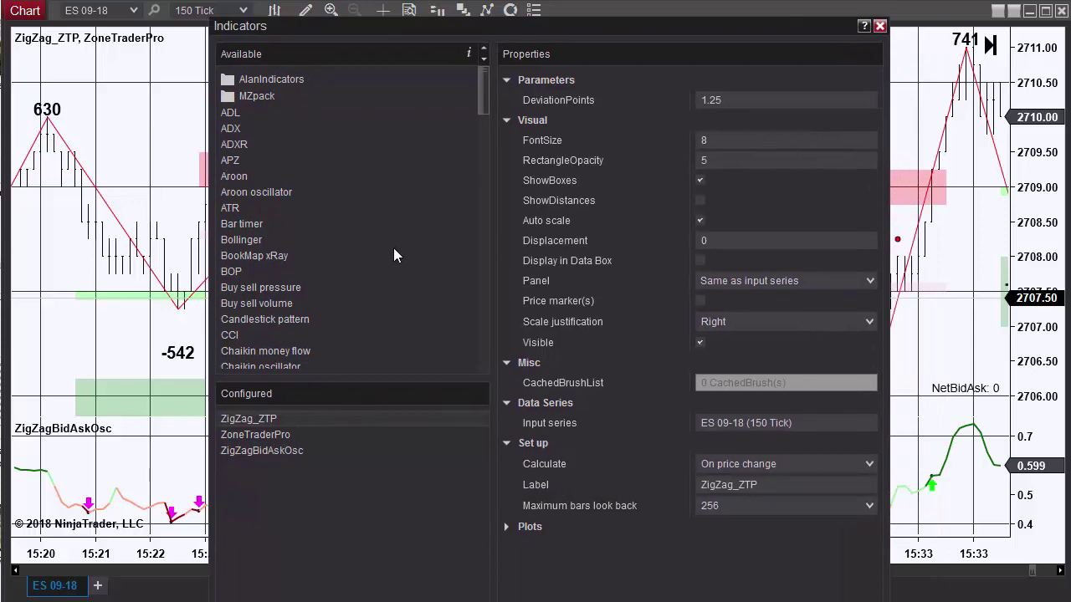
scroll(281, 325, "down", 20)
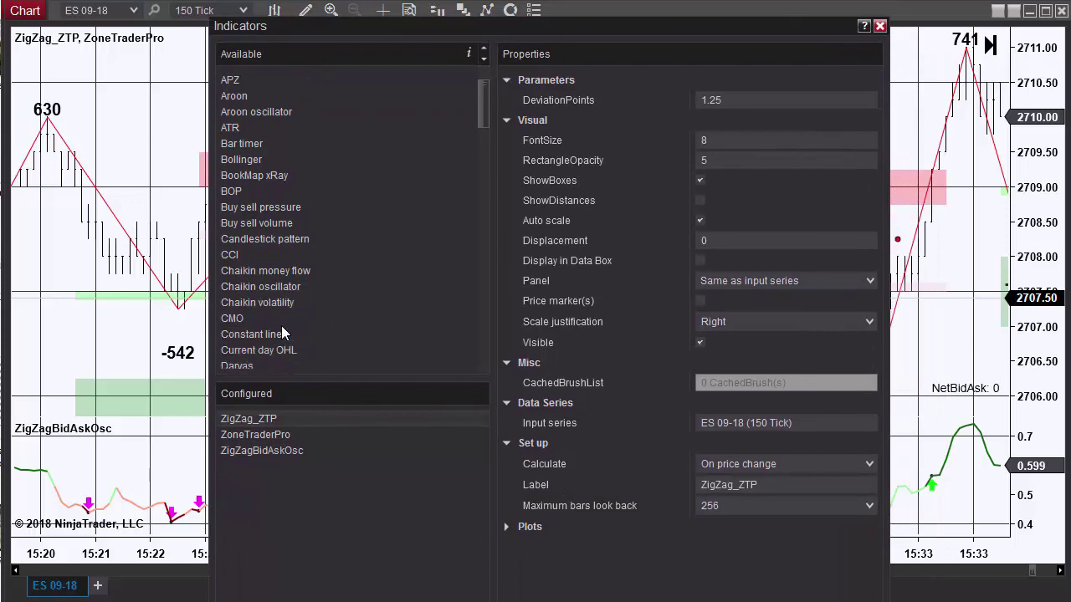
scroll(293, 310, "down", 10)
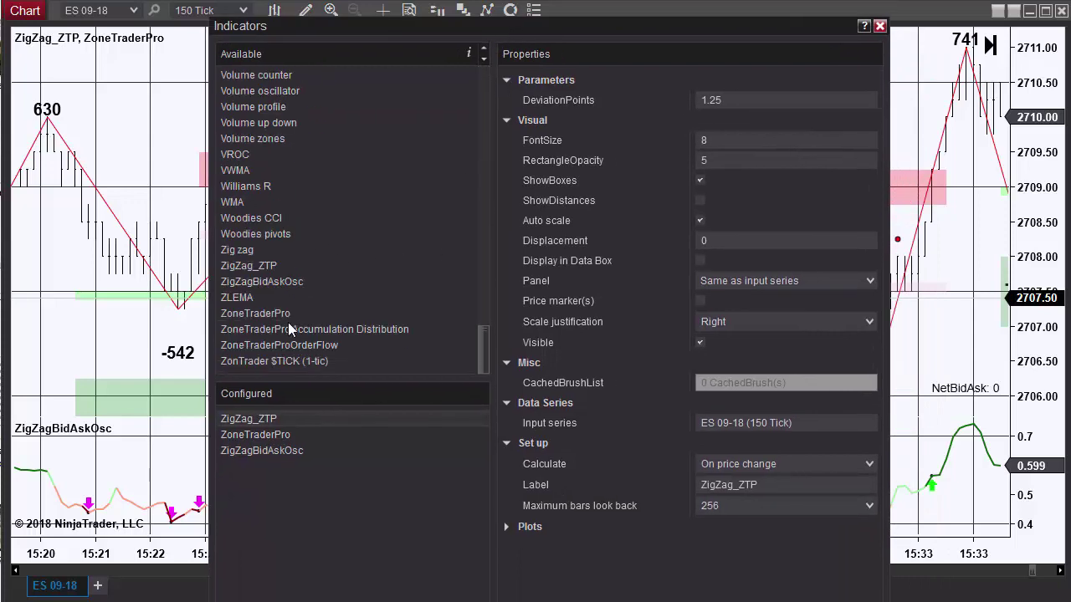
double_click(288, 282)
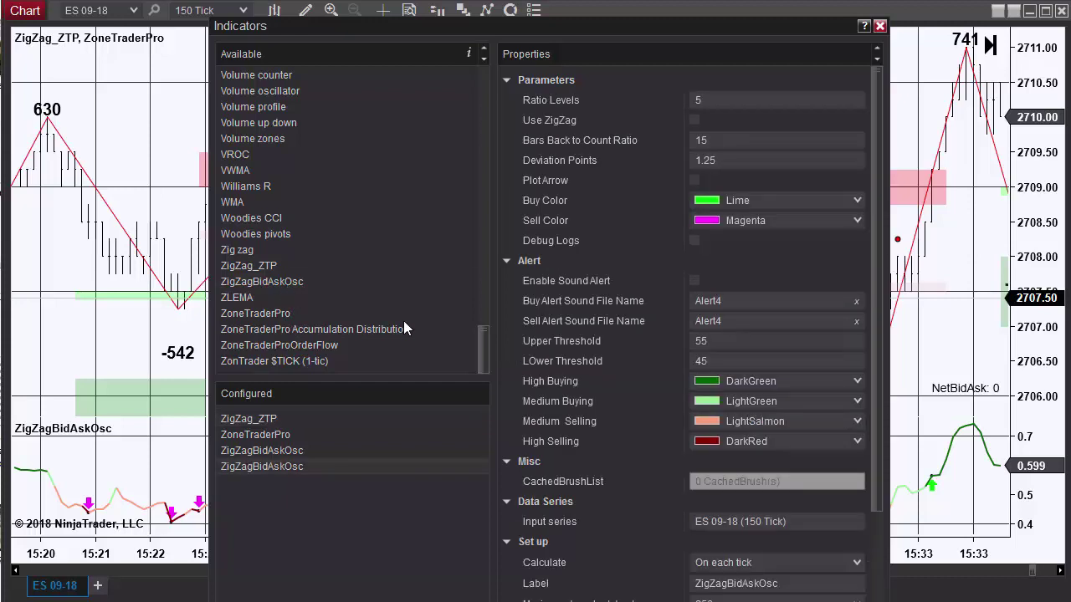
left_click(722, 140)
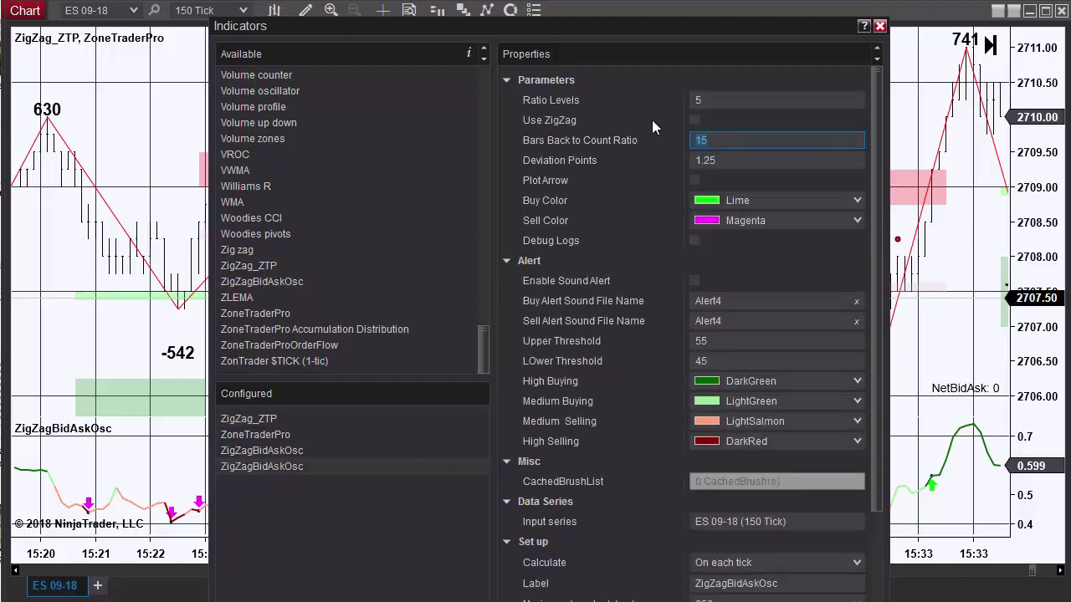
type("10")
key("Return")
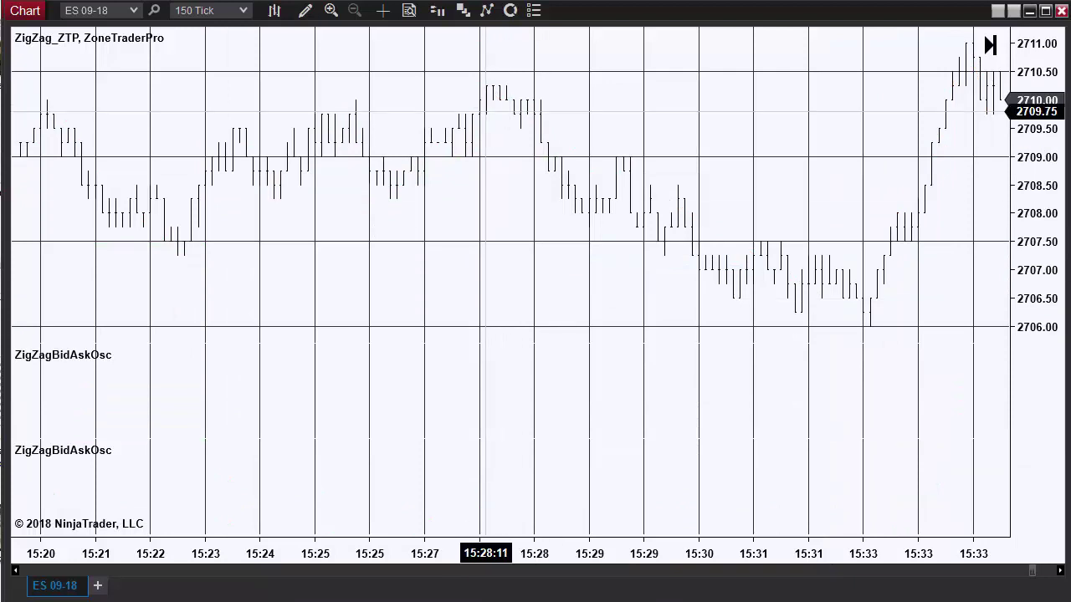
- Add a third ZigZagBidAskOsc indicator and enable its Use ZigZag option
right_click(443, 83)
left_click(498, 184)
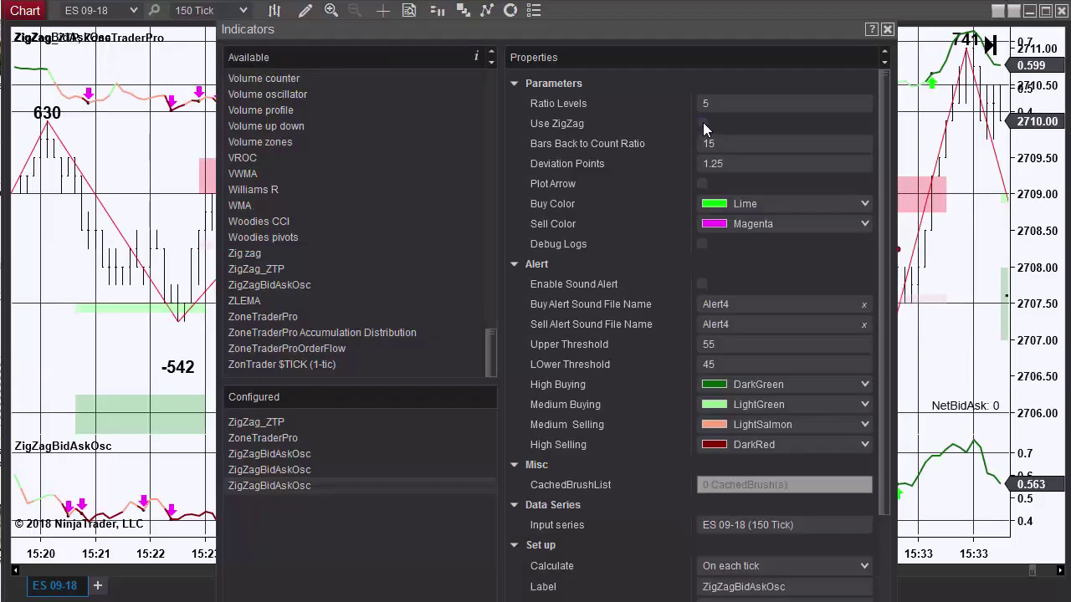
left_click(702, 123)
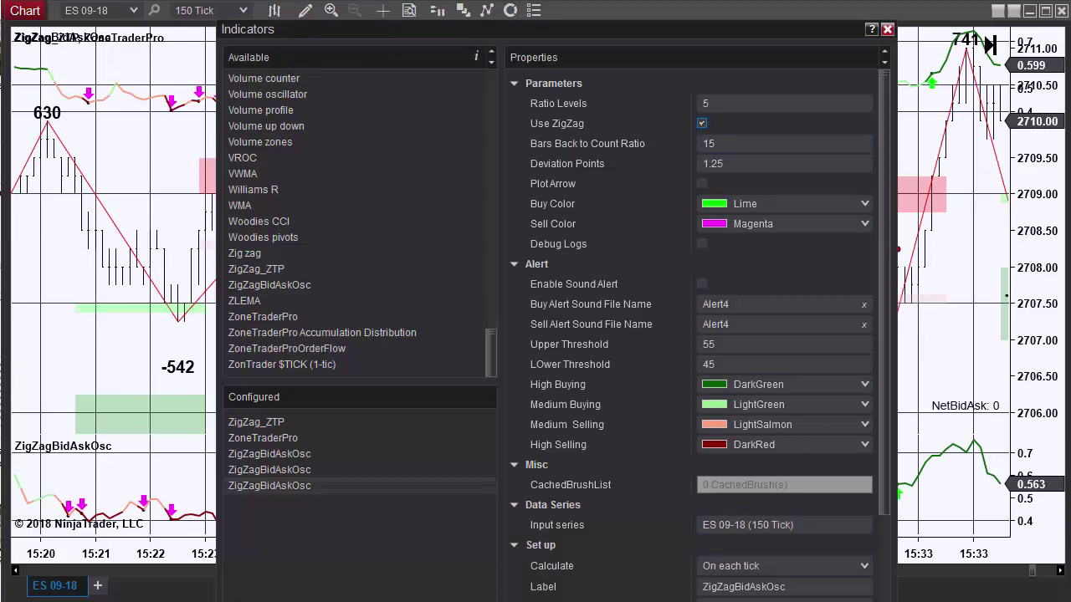